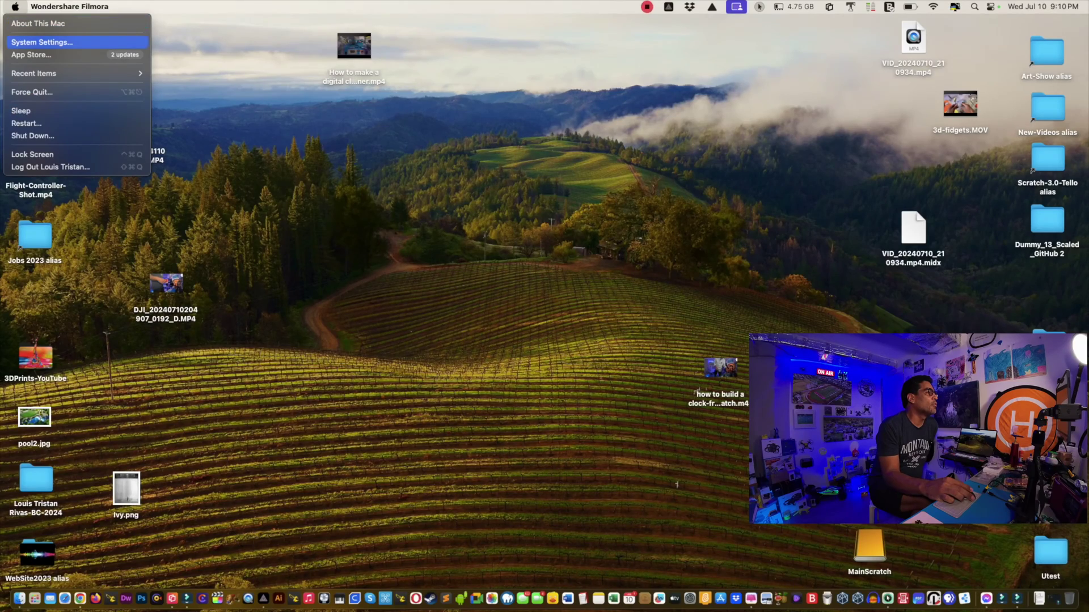
# - Open System Settings and view the Mac's About details in the General section
pyautogui.click(41, 42)
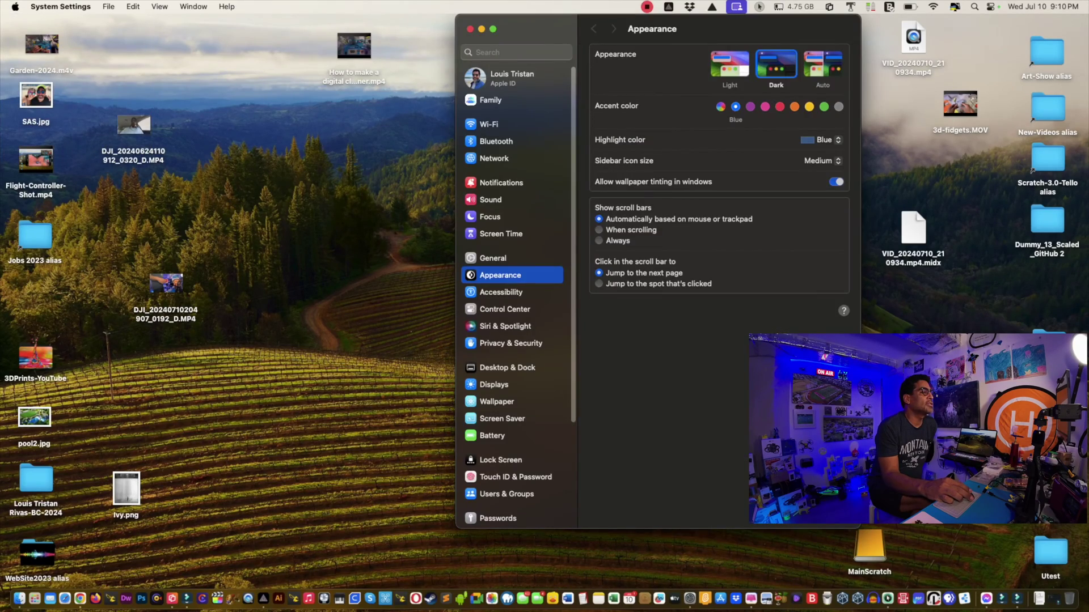
pyautogui.click(492, 258)
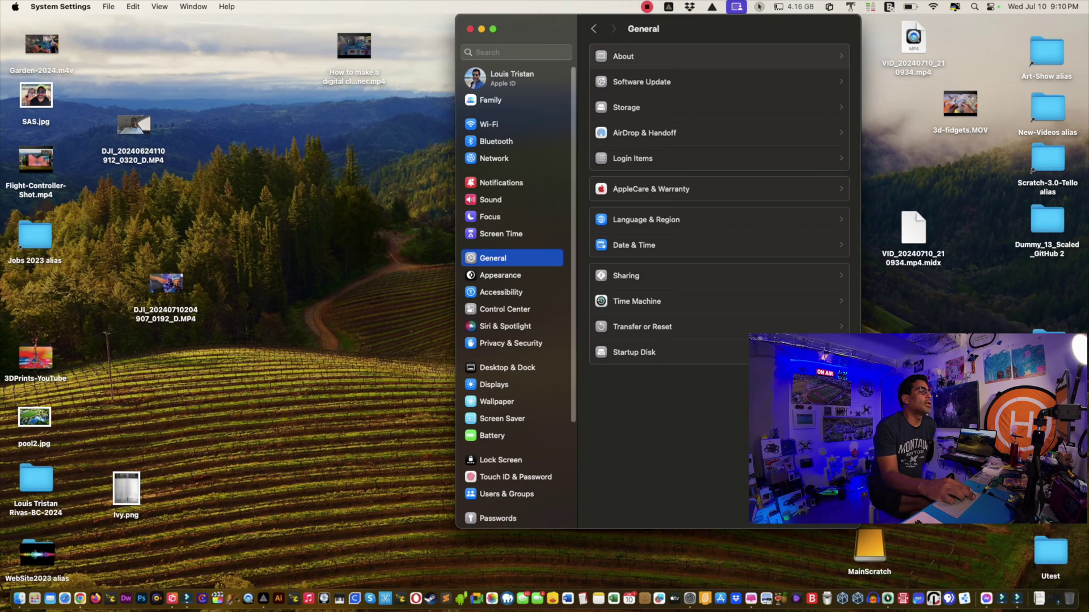
pyautogui.click(624, 57)
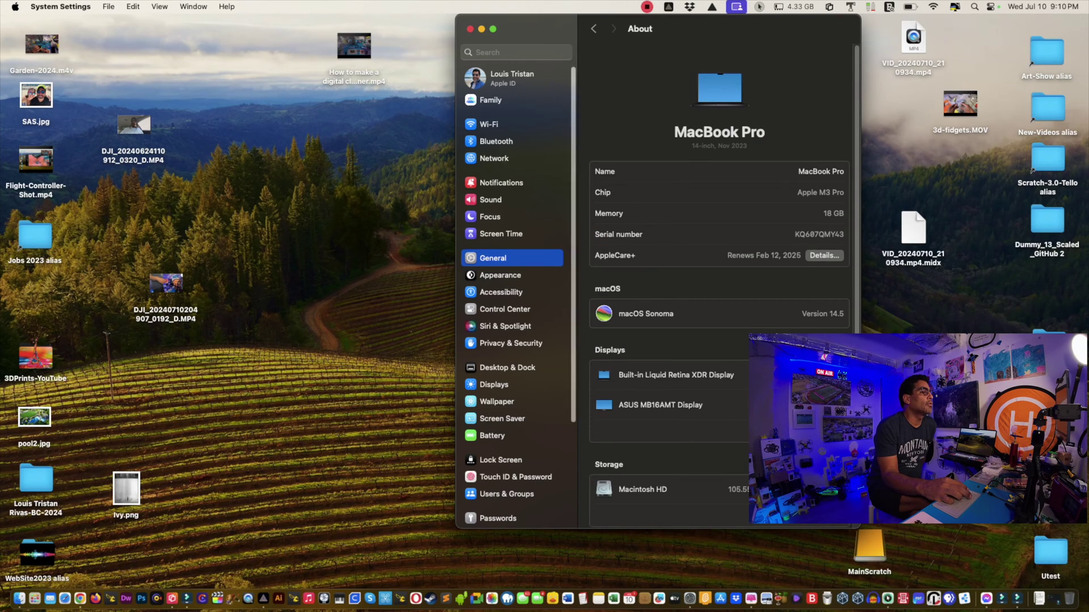
# - Check for macOS software updates and review the Automatic Updates options without changing them
pyautogui.click(493, 258)
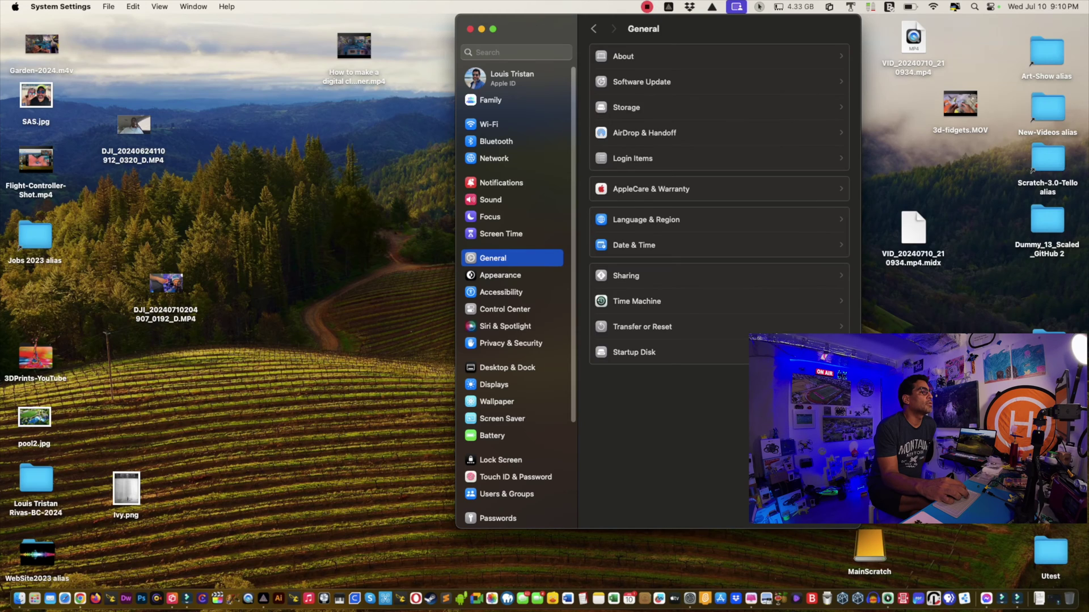
pyautogui.click(641, 82)
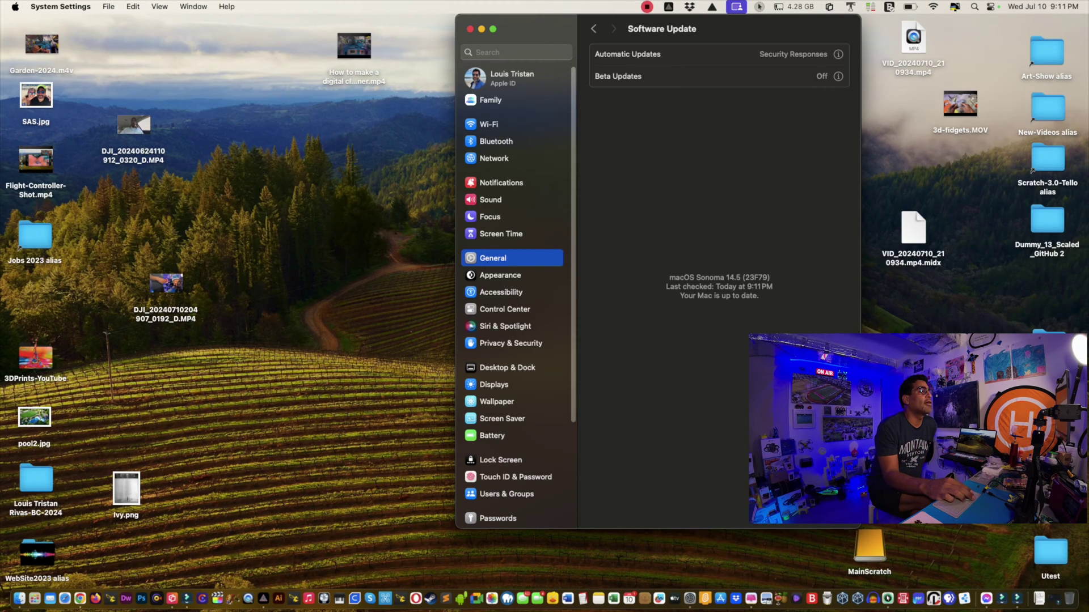
pyautogui.click(838, 54)
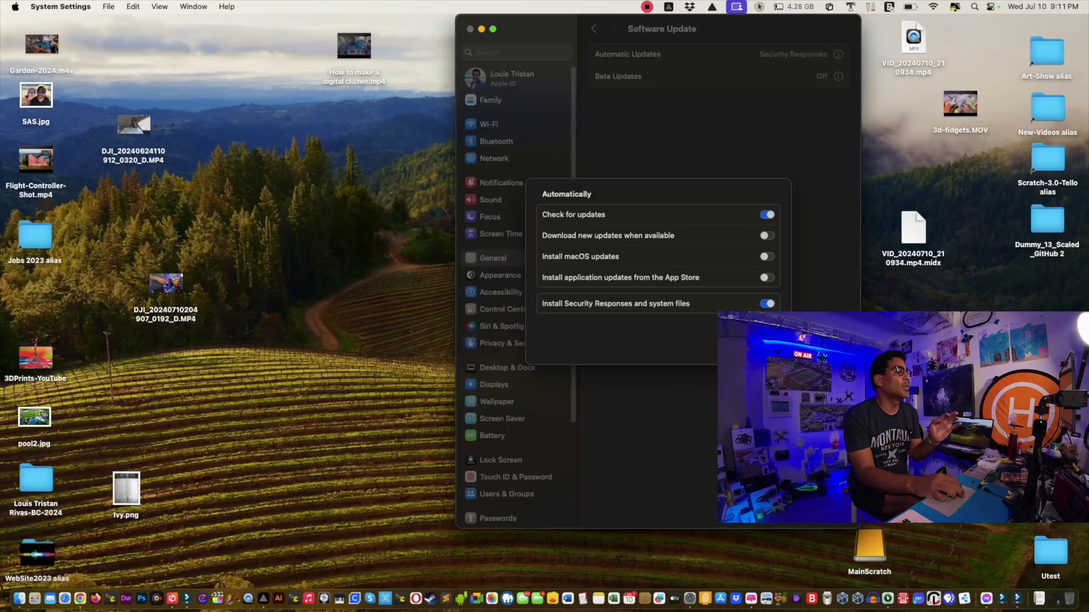
pyautogui.click(763, 348)
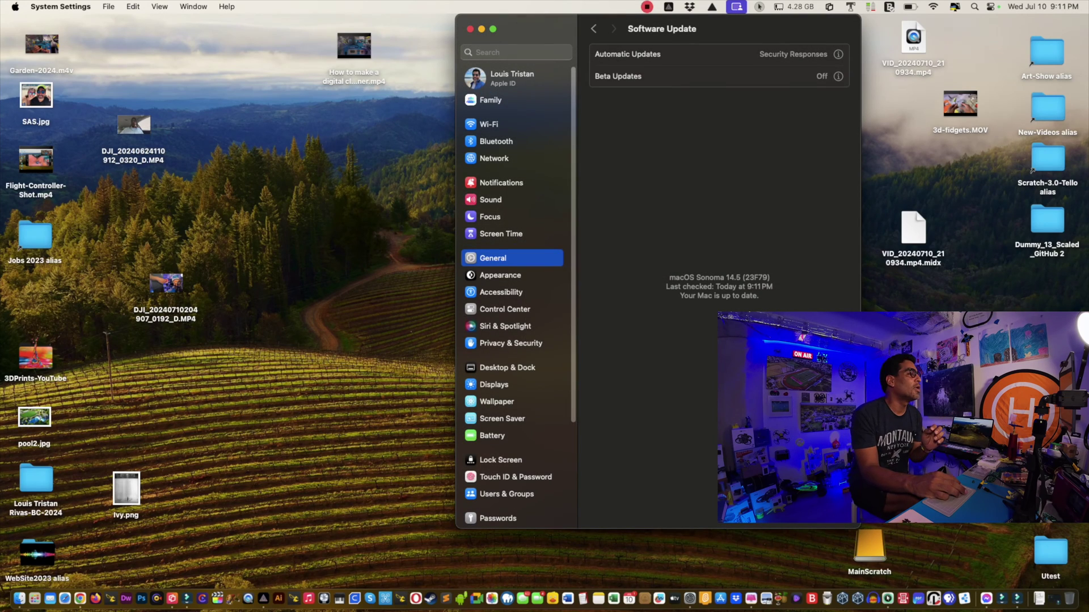
# - Look at the Mac's About details once more and close System Settings
pyautogui.click(501, 183)
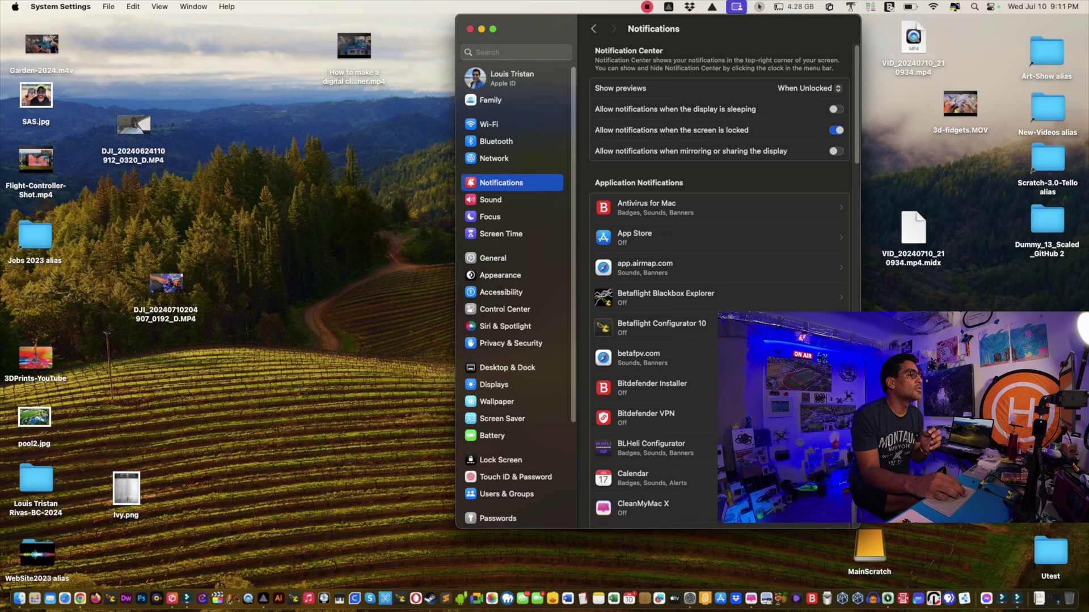
pyautogui.click(493, 258)
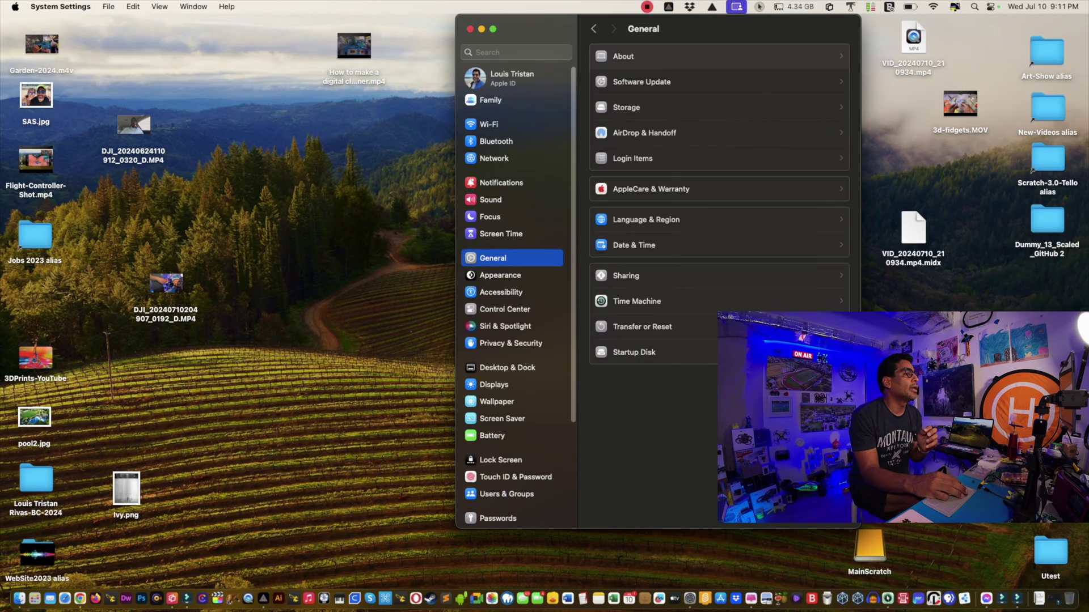
pyautogui.click(623, 56)
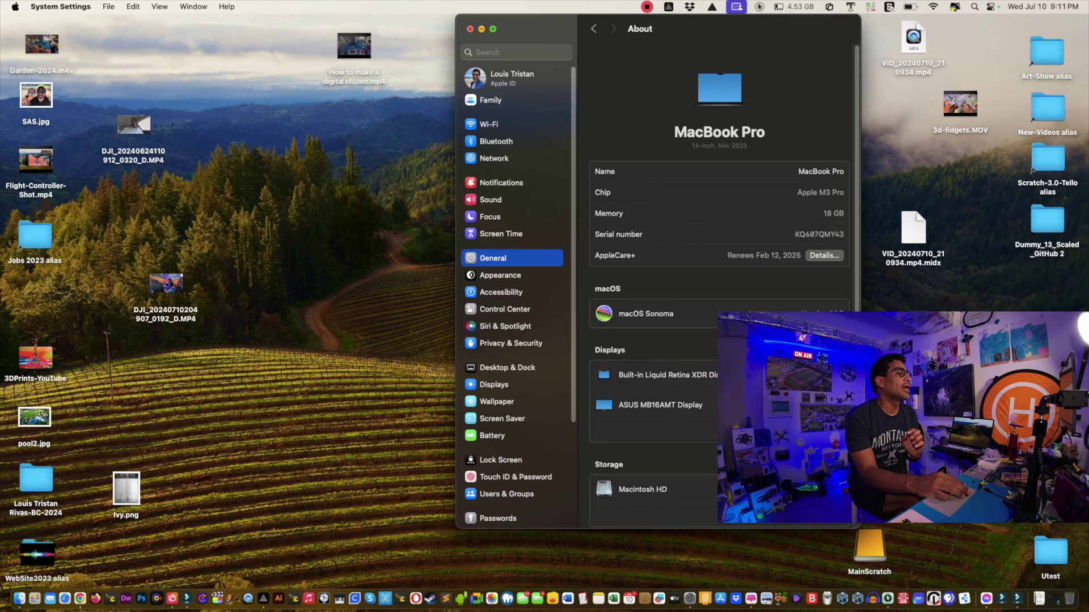
pyautogui.click(470, 28)
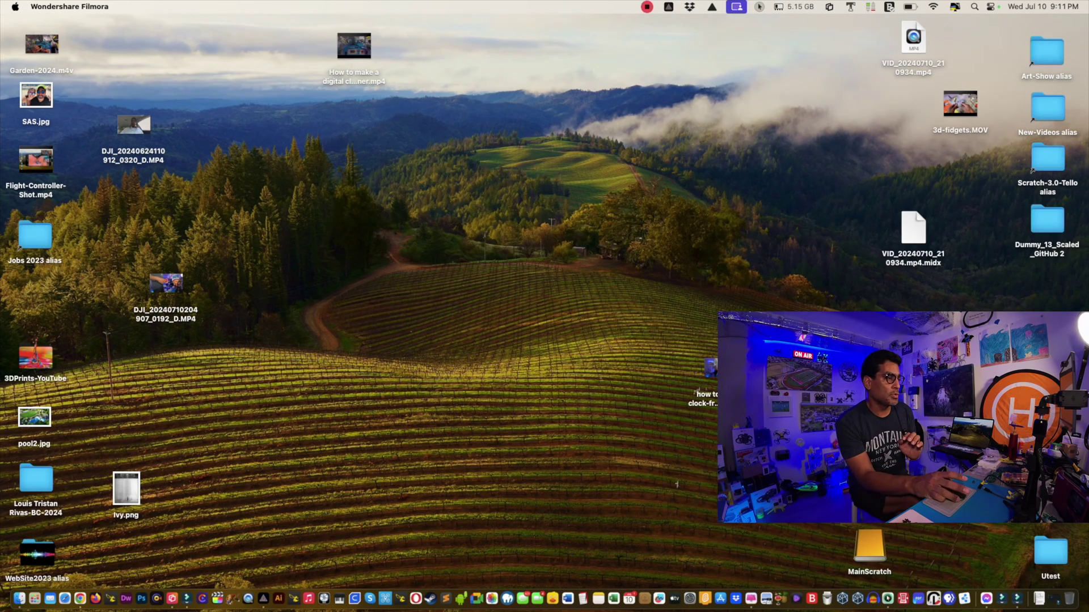
# - From a MainScratch drive window, go to the Applications folder, find Final Cut Pro and look at its Compress option
pyautogui.doubleClick(869, 547)
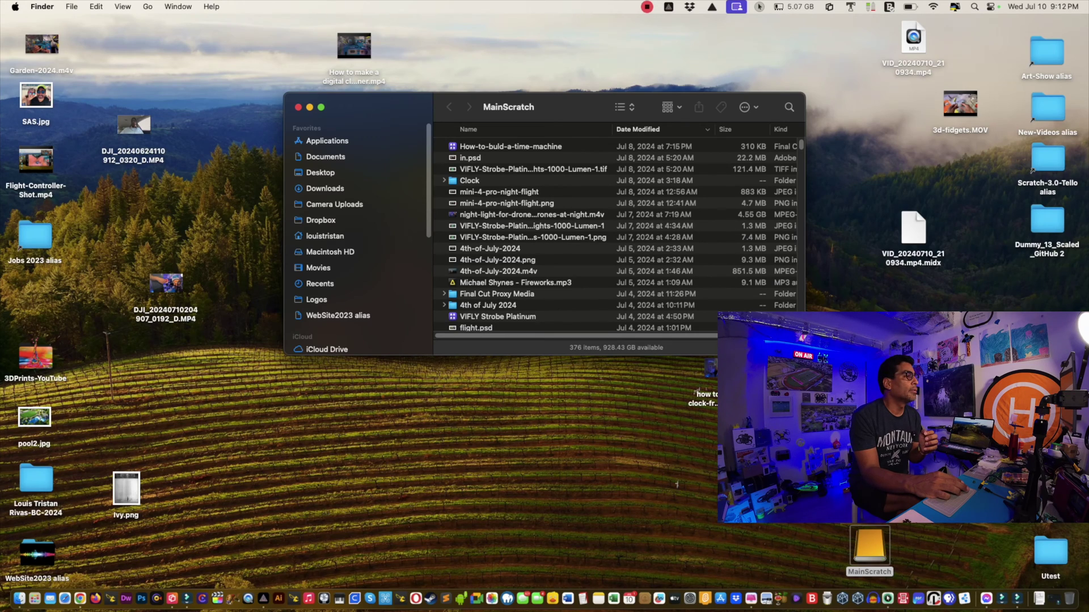
pyautogui.press('super+shift+a')
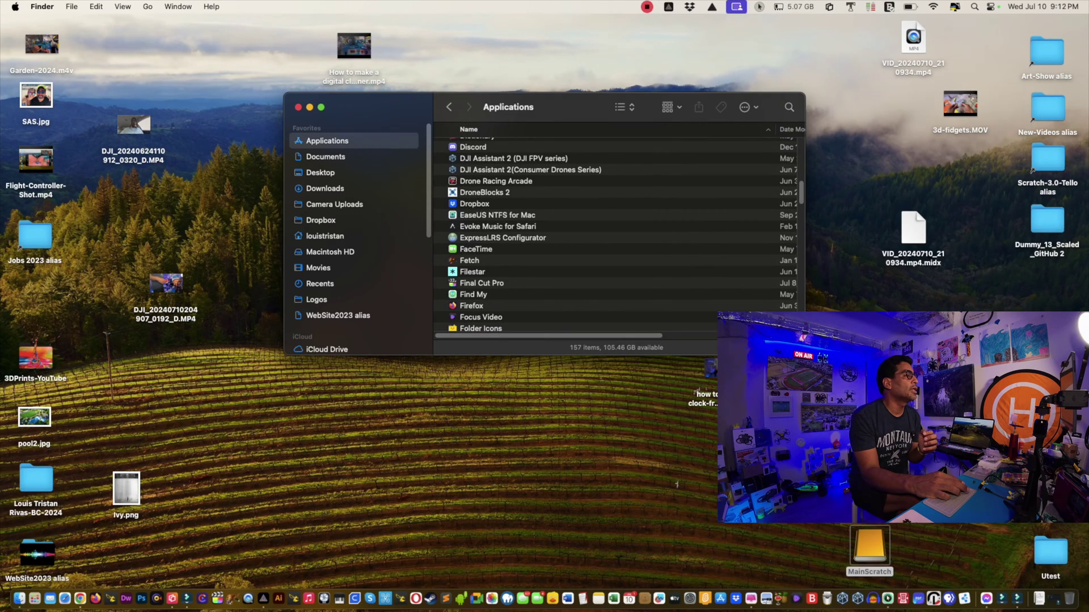
pyautogui.scroll(-1, 616, 233)
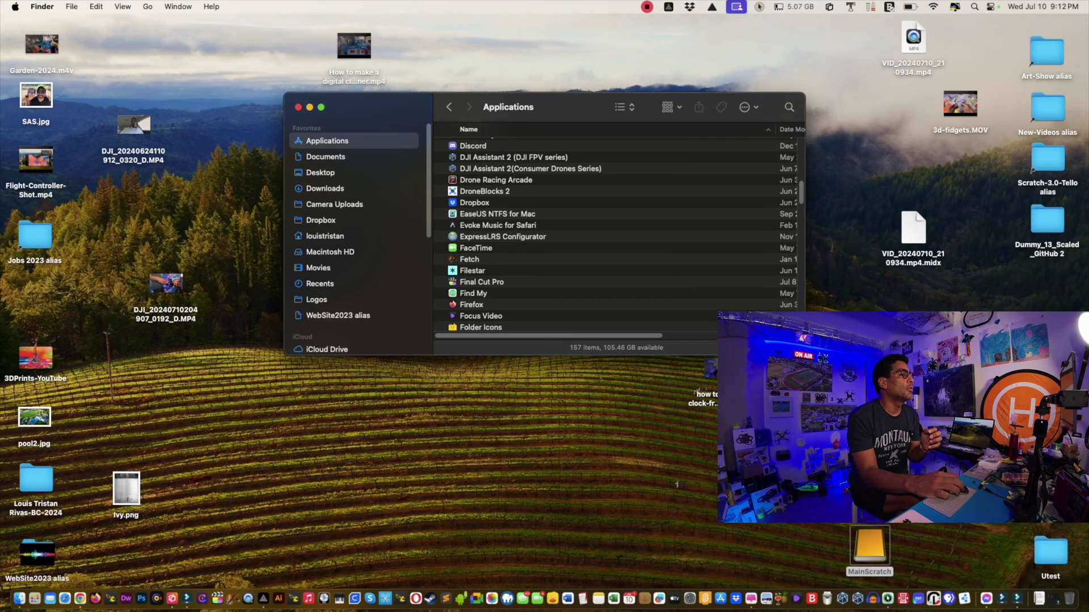
pyautogui.click(481, 282)
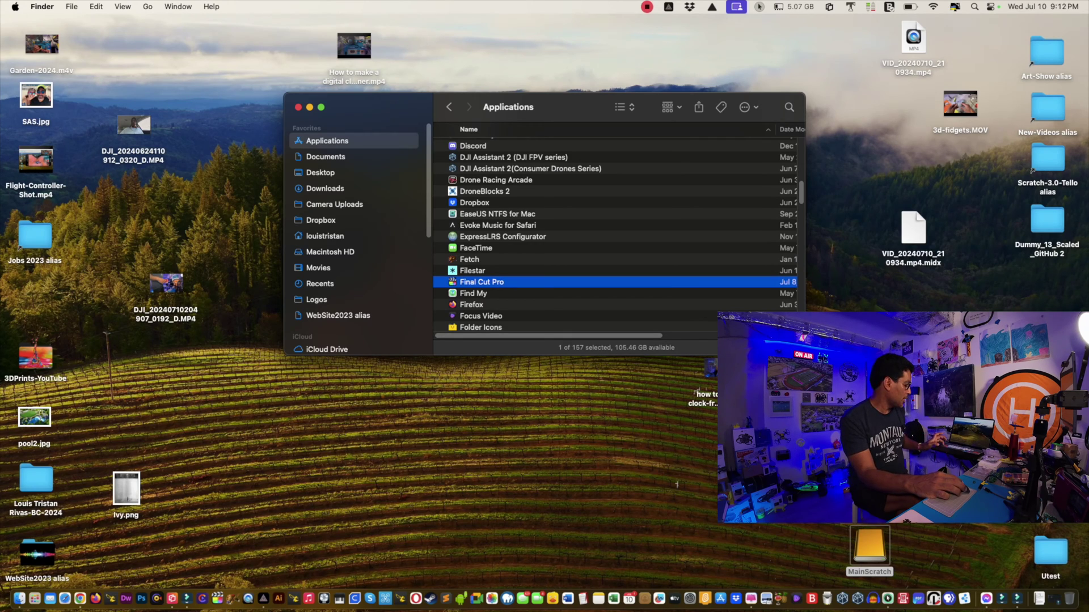
pyautogui.rightClick(497, 284)
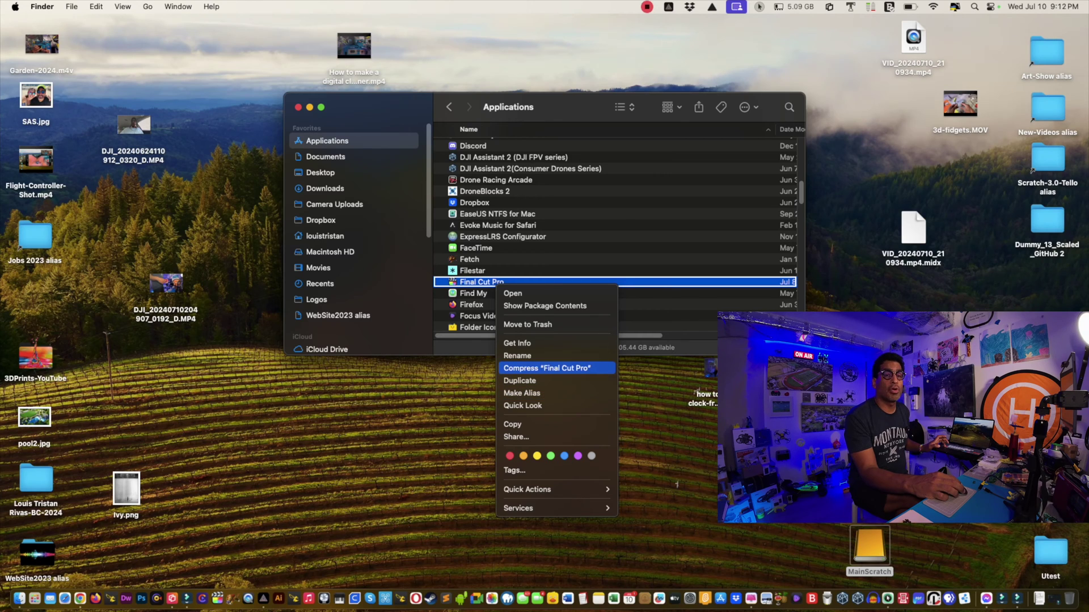
pyautogui.rightClick(415, 389)
pyautogui.click(414, 389)
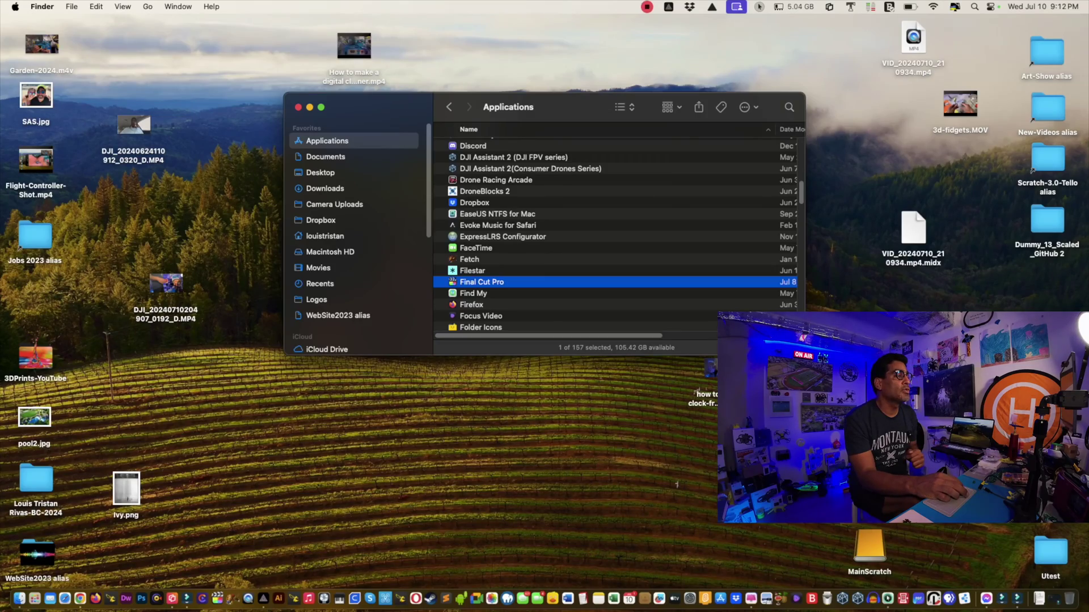
# - Open the MainScratch drive in its own window and close the Applications window
pyautogui.click(869, 547)
pyautogui.doubleClick(869, 547)
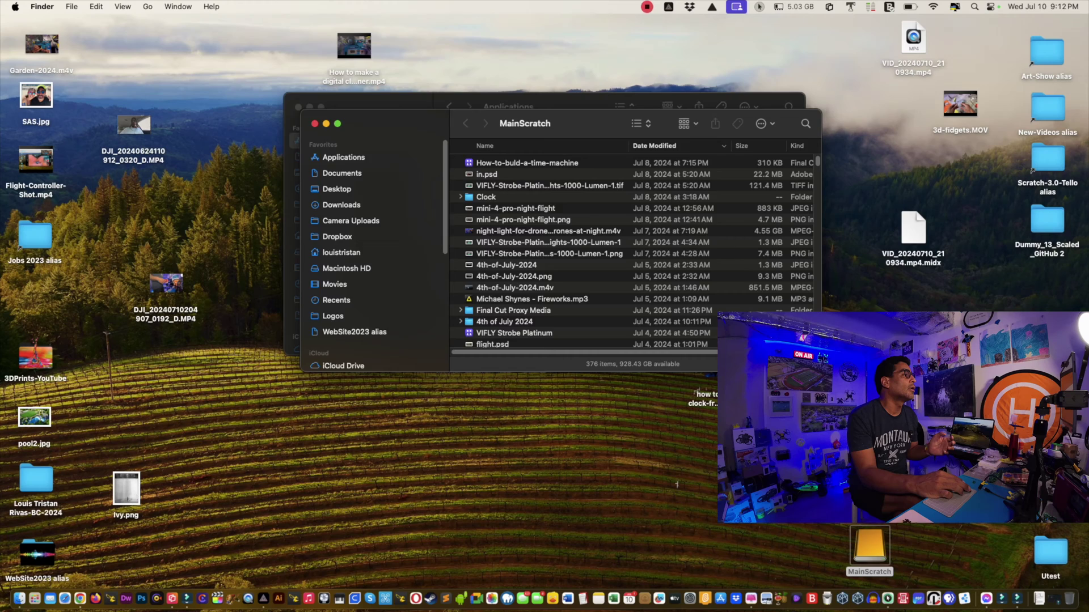
pyautogui.click(375, 101)
pyautogui.click(298, 107)
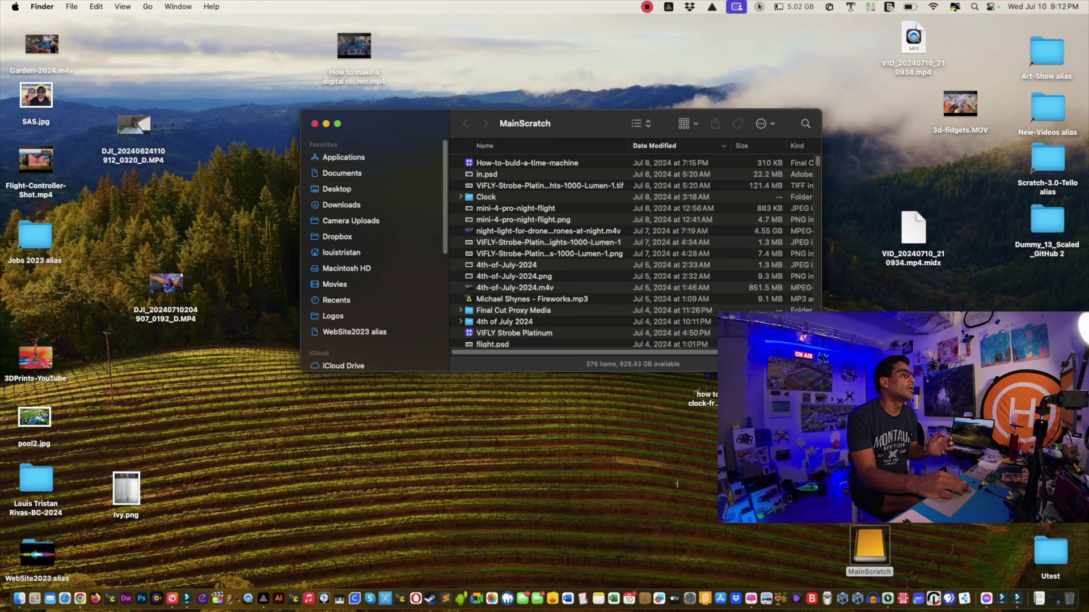
# - Sort the MainScratch files by name and select the Final Cut Pro.zip archive
pyautogui.scroll(-15, 632, 252)
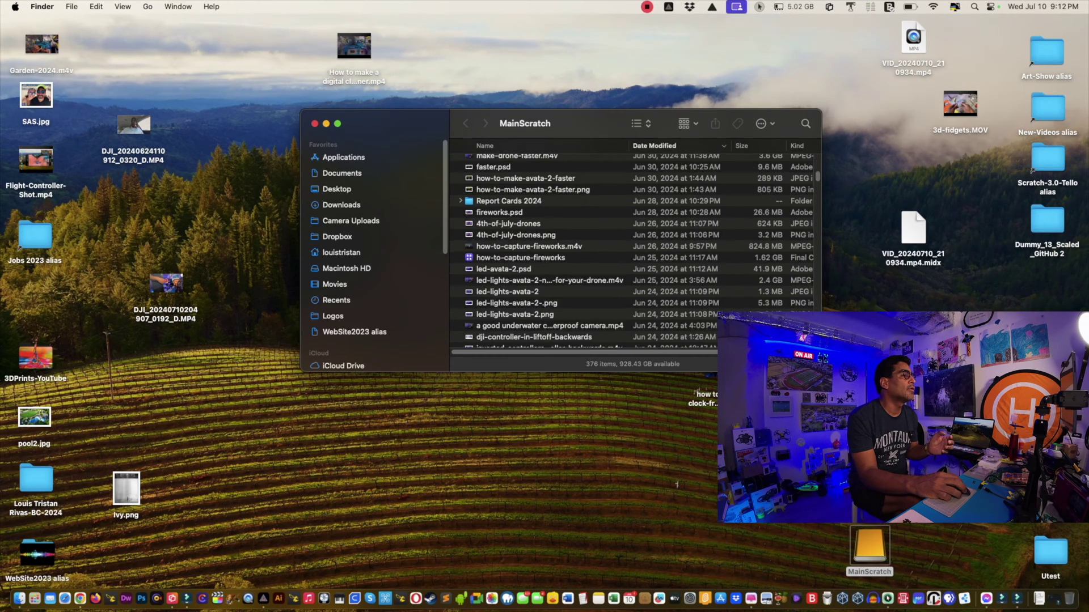
pyautogui.scroll(-5, 632, 253)
pyautogui.scroll(-5, 633, 252)
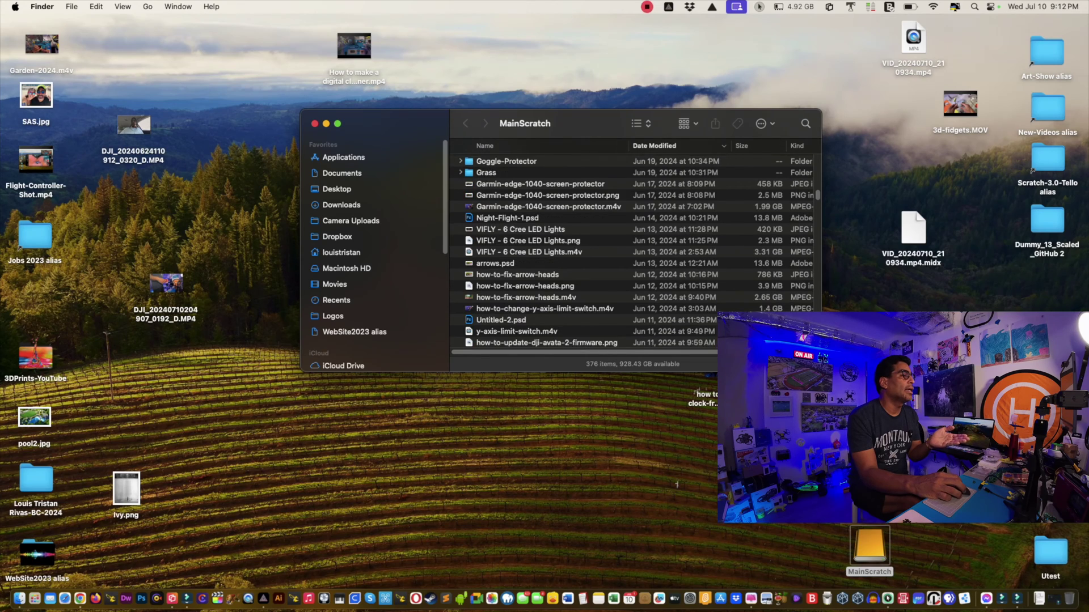
pyautogui.scroll(-5, 632, 253)
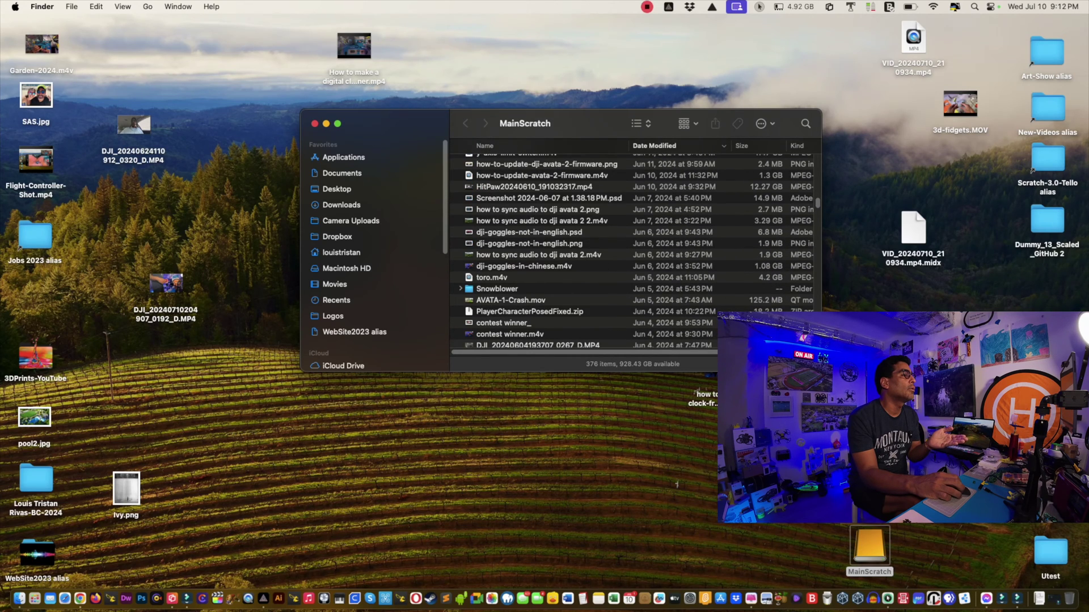
pyautogui.scroll(-10, 631, 251)
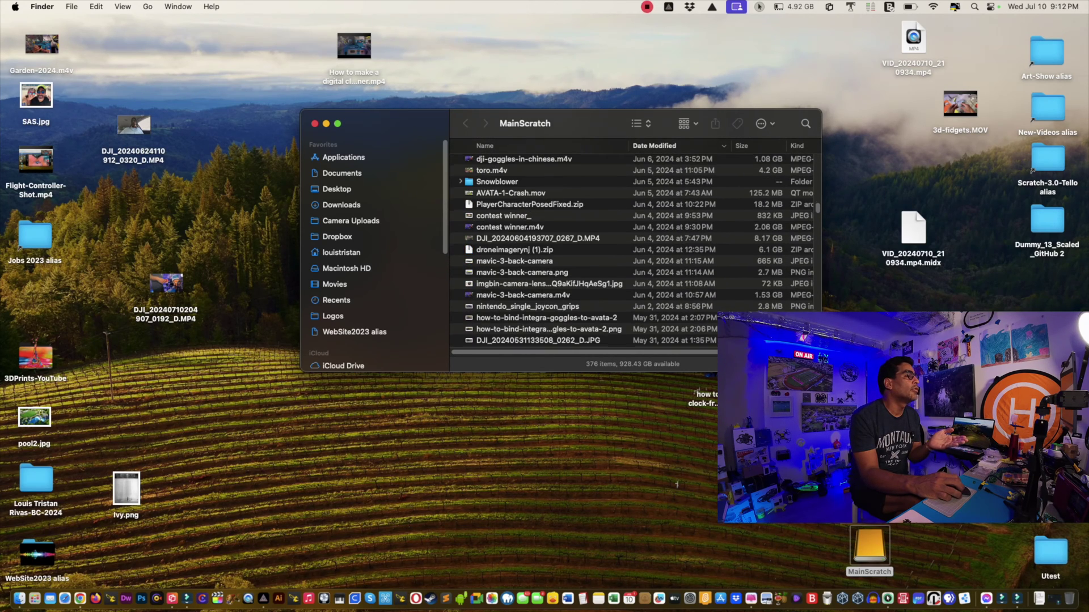
pyautogui.scroll(-8, 631, 250)
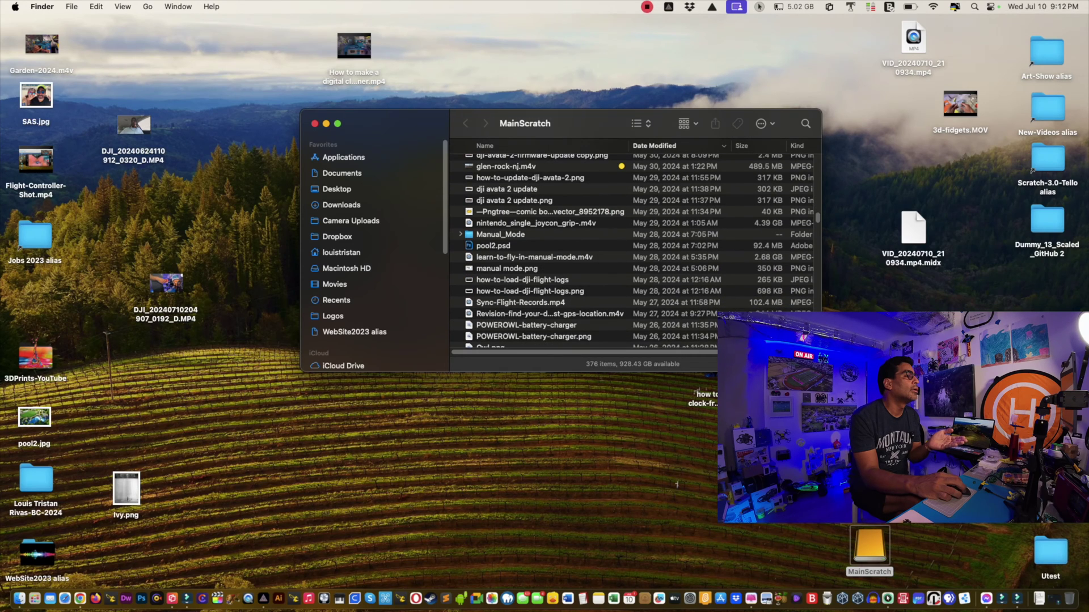
pyautogui.scroll(-5, 631, 250)
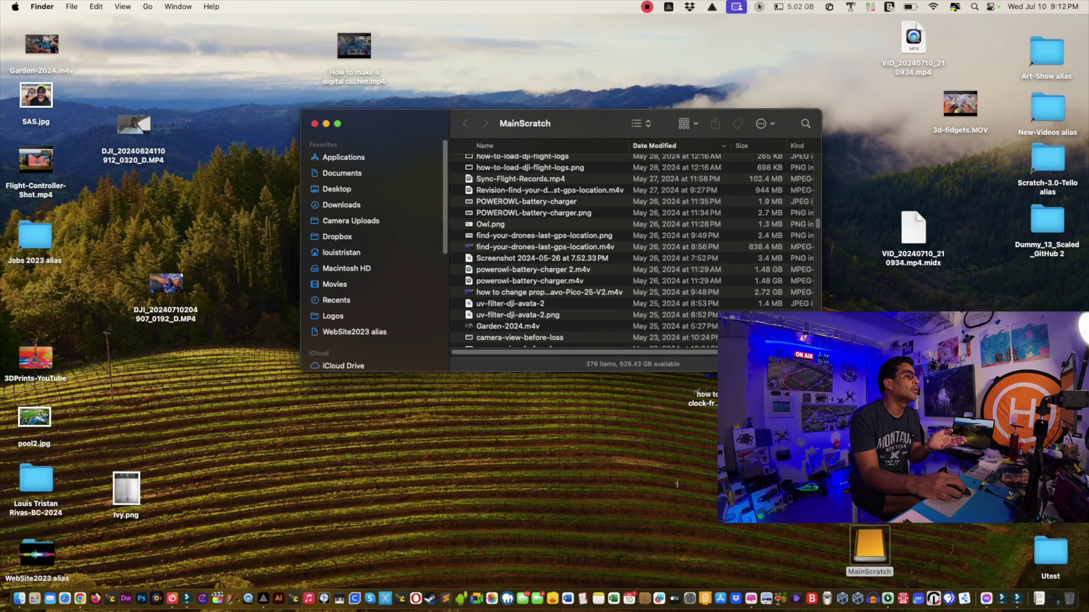
pyautogui.click(498, 146)
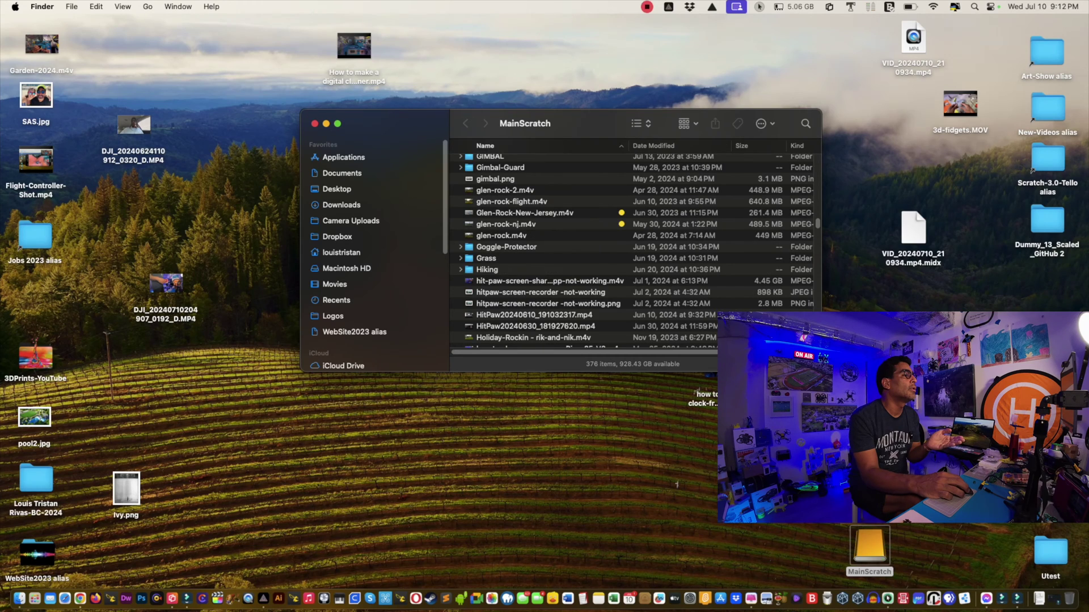
pyautogui.scroll(-3, 631, 251)
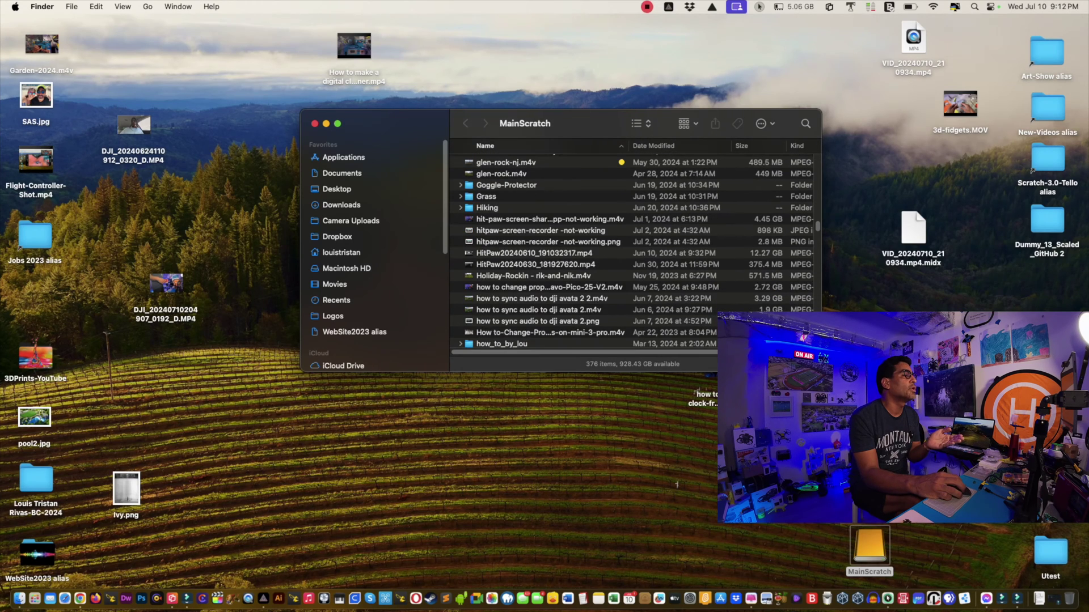
pyautogui.scroll(-8, 631, 251)
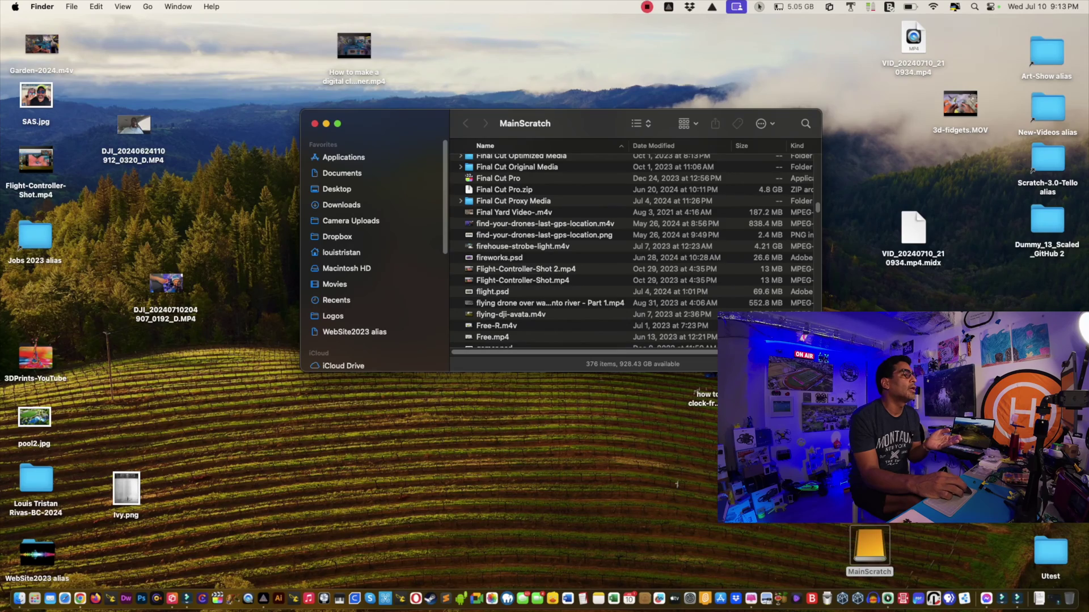
pyautogui.click(504, 190)
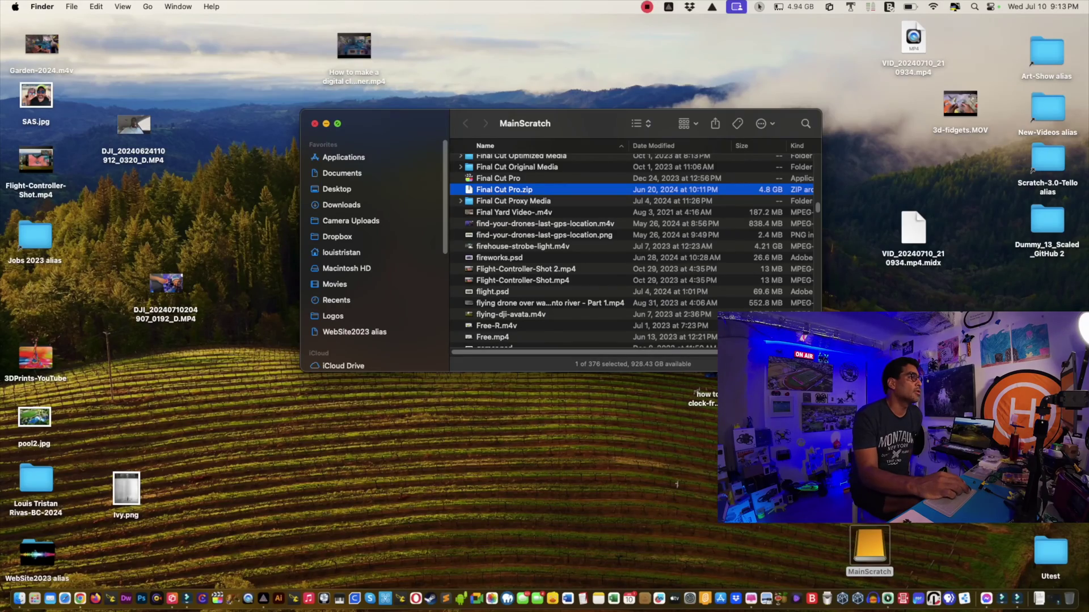
# - Close the MainScratch window and switch to Final Cut Pro
pyautogui.press('super+w')
pyautogui.click(454, 317)
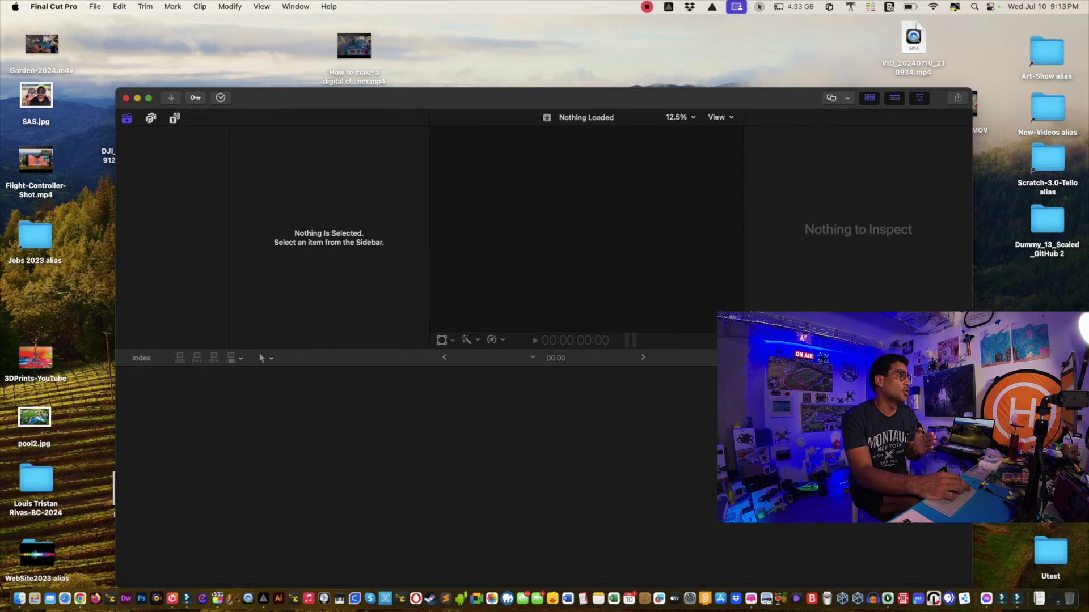
# - Review the App Store's updates list, close the App Store and reposition the Final Cut Pro window on the desktop
pyautogui.click(54, 7)
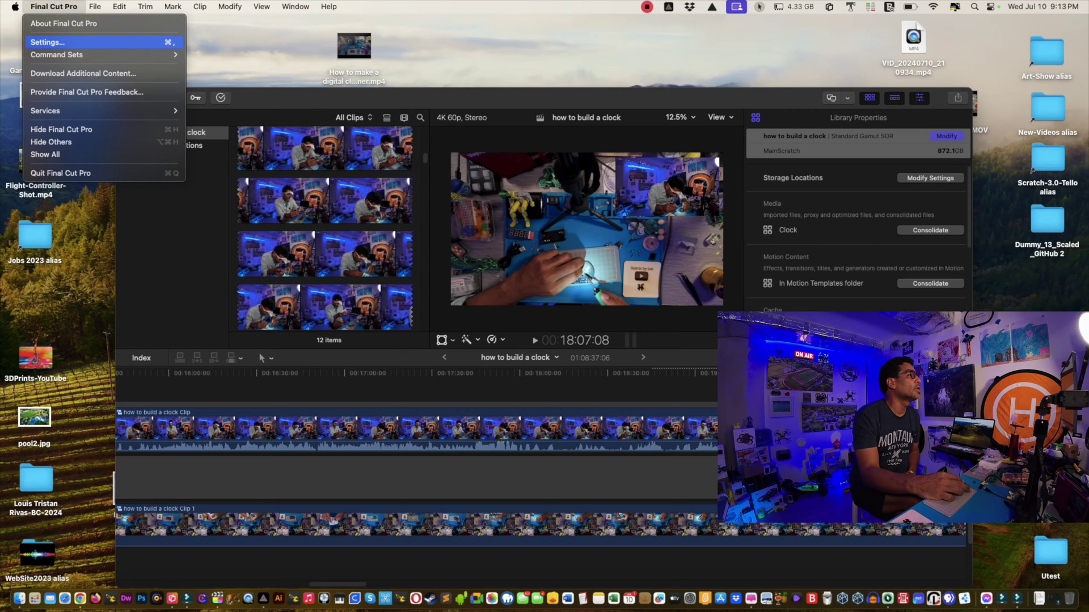
pyautogui.moveTo(14, 7)
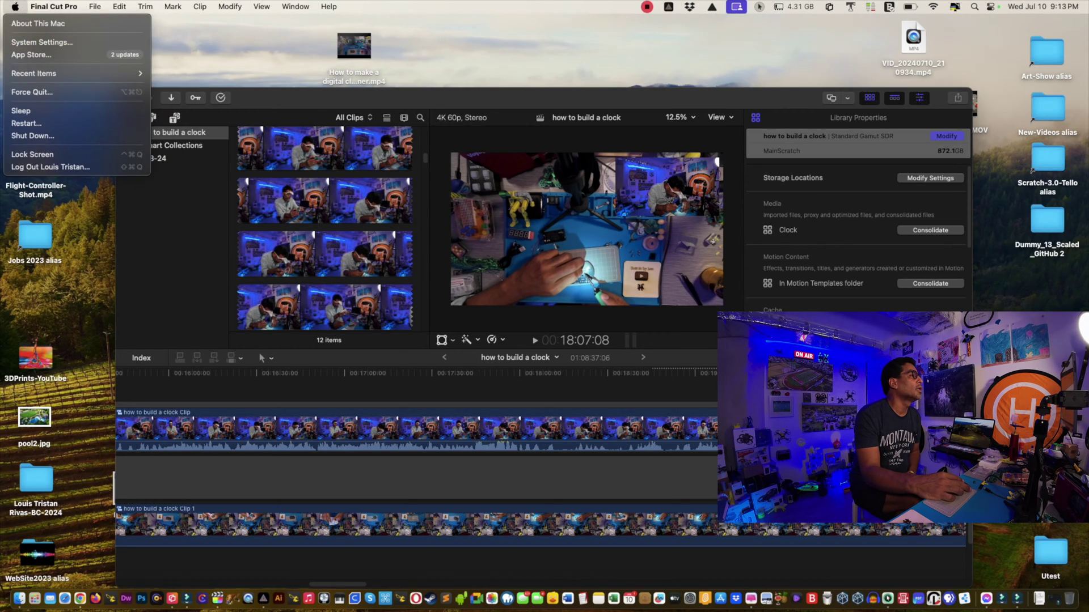
pyautogui.click(31, 55)
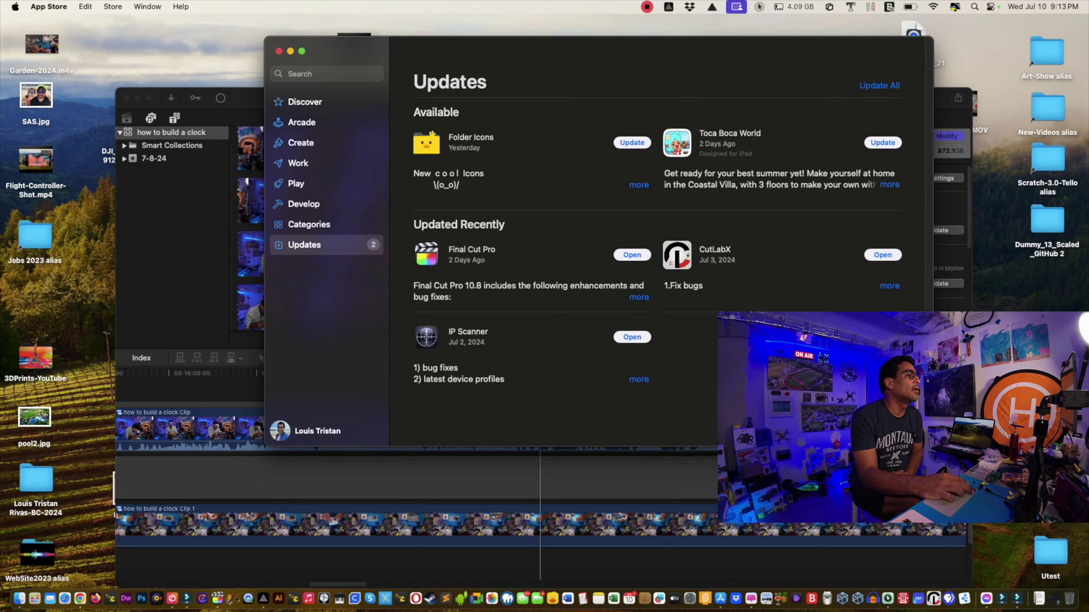
pyautogui.click(279, 51)
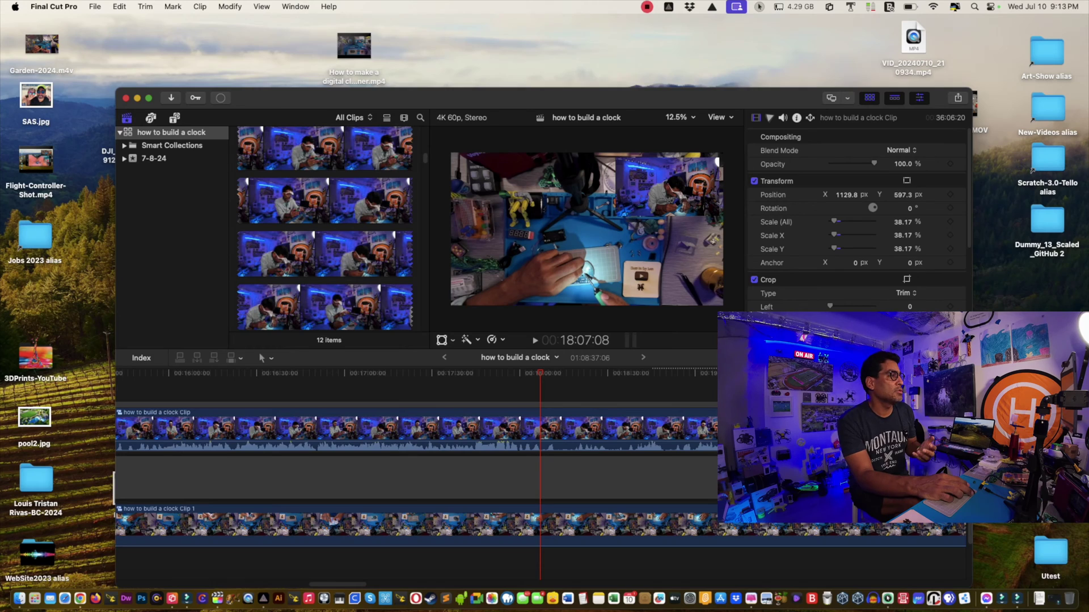
pyautogui.moveTo(442, 97); pyautogui.dragTo(385, 24)
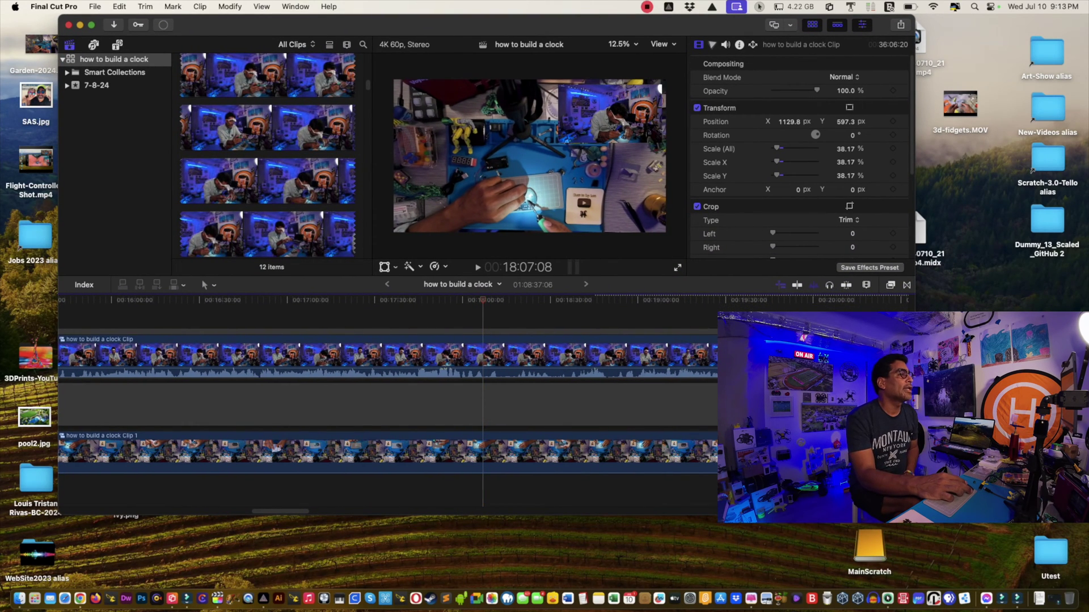
# - Expand the editing window to full screen and open the application settings
pyautogui.click(90, 25)
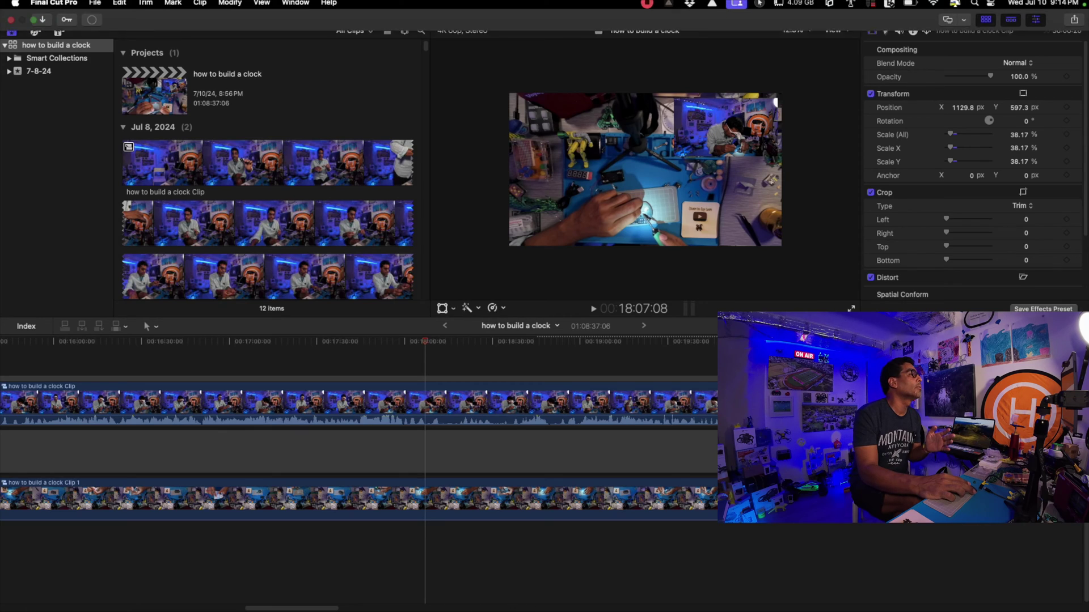
pyautogui.click(95, 6)
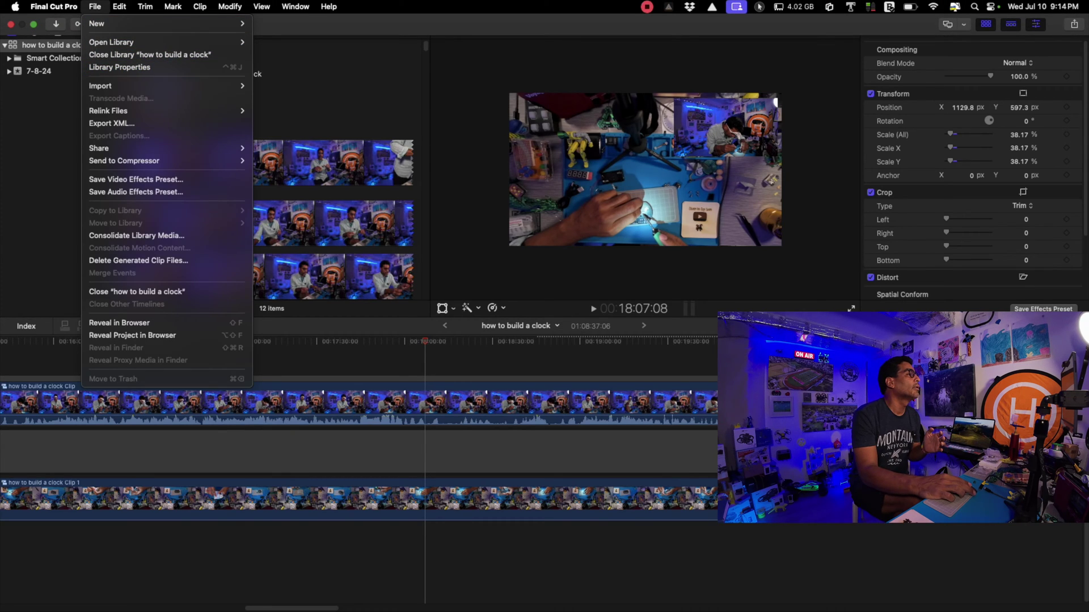
pyautogui.moveTo(54, 6)
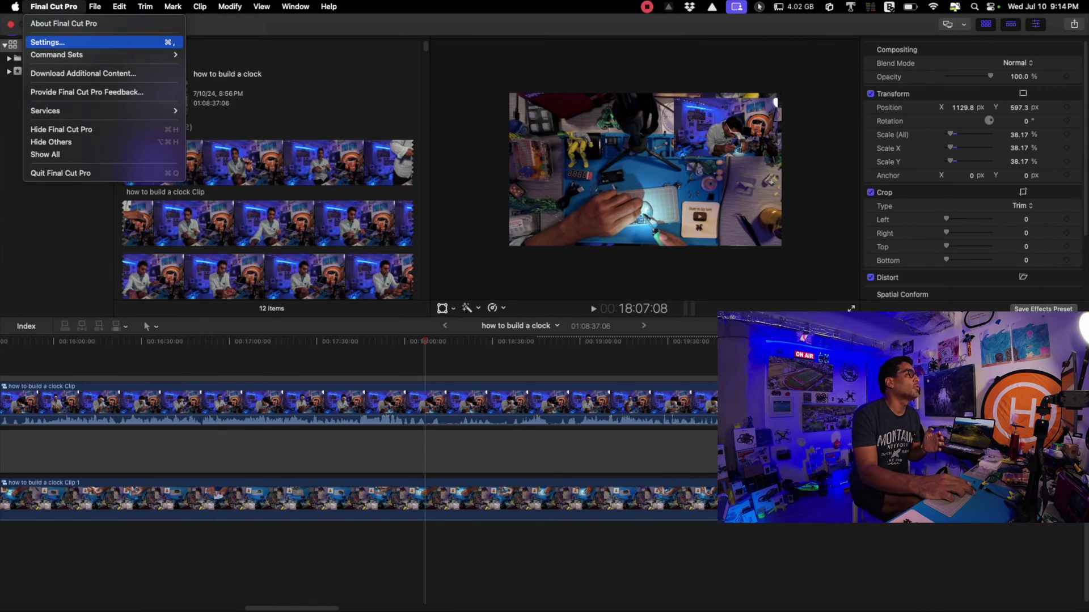
pyautogui.click(47, 42)
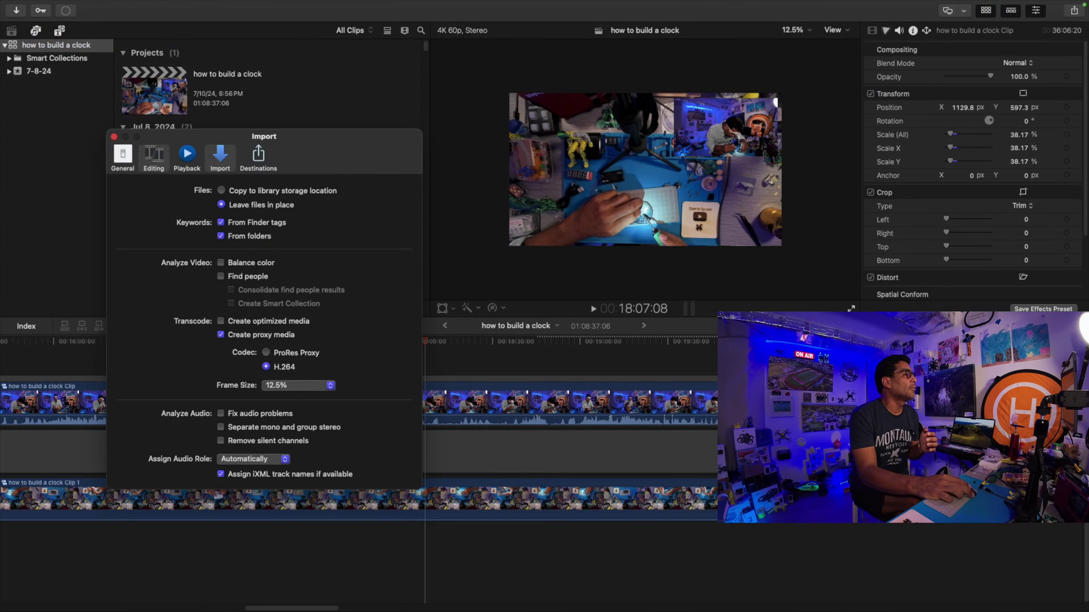
# - Review the General, Editing, Playback and Import settings, including the proxy media options, and close the settings window
pyautogui.click(123, 157)
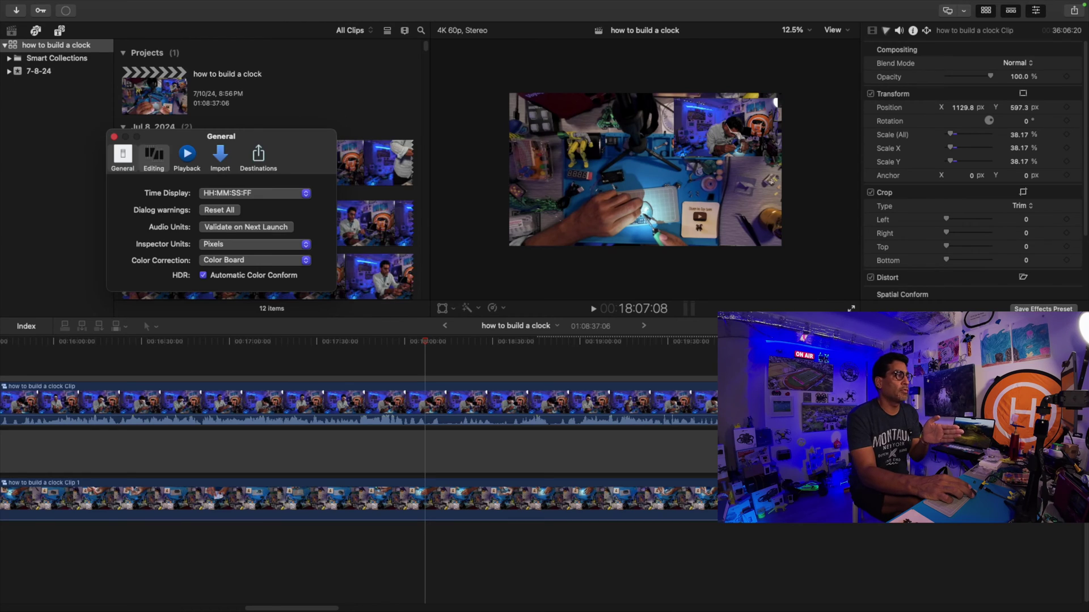
pyautogui.click(154, 158)
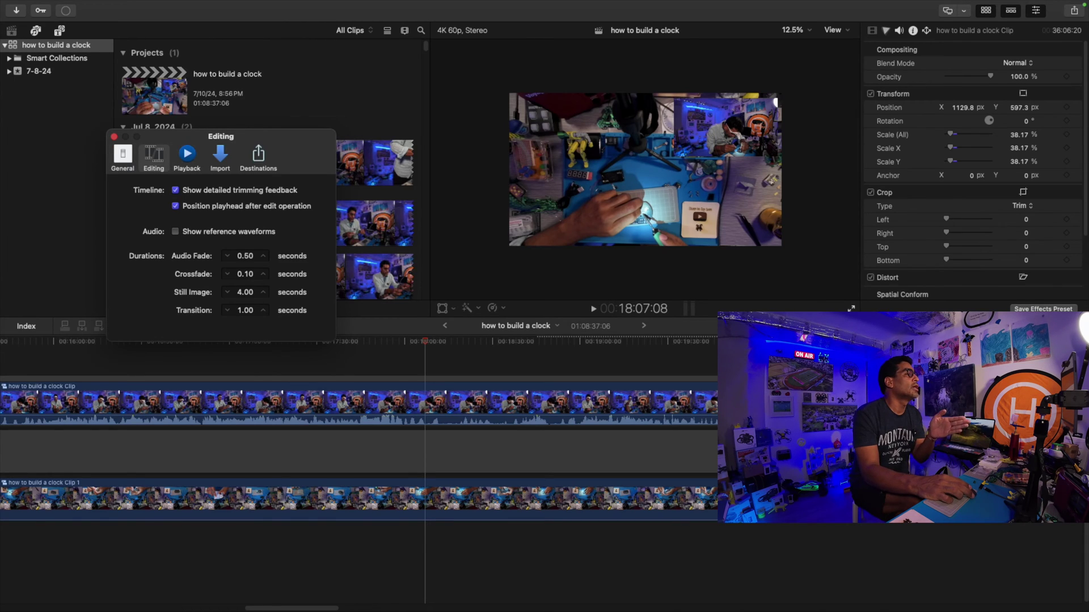
pyautogui.click(187, 157)
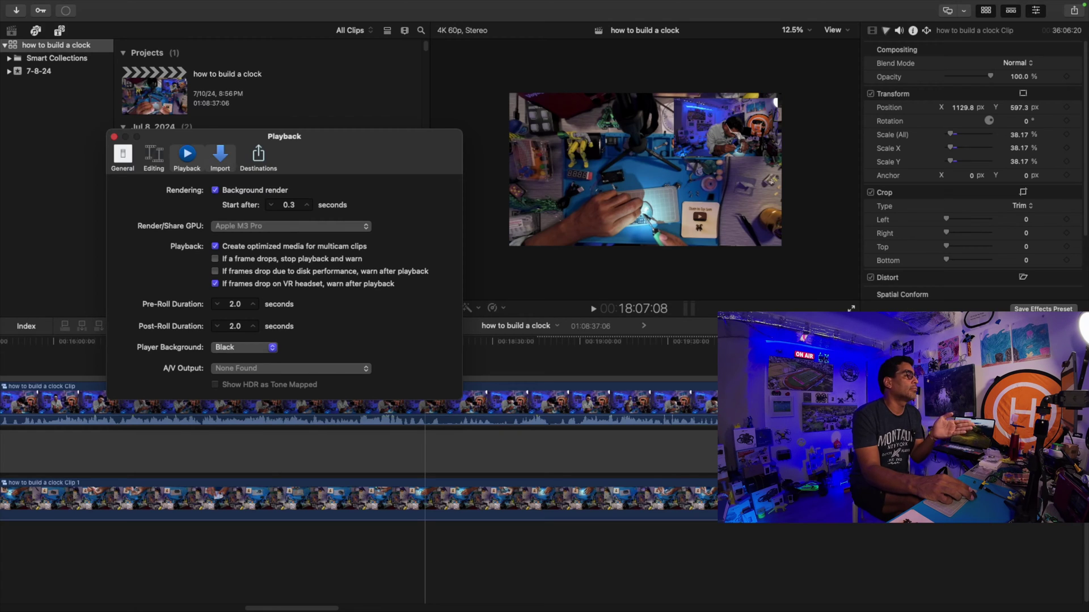
pyautogui.click(220, 156)
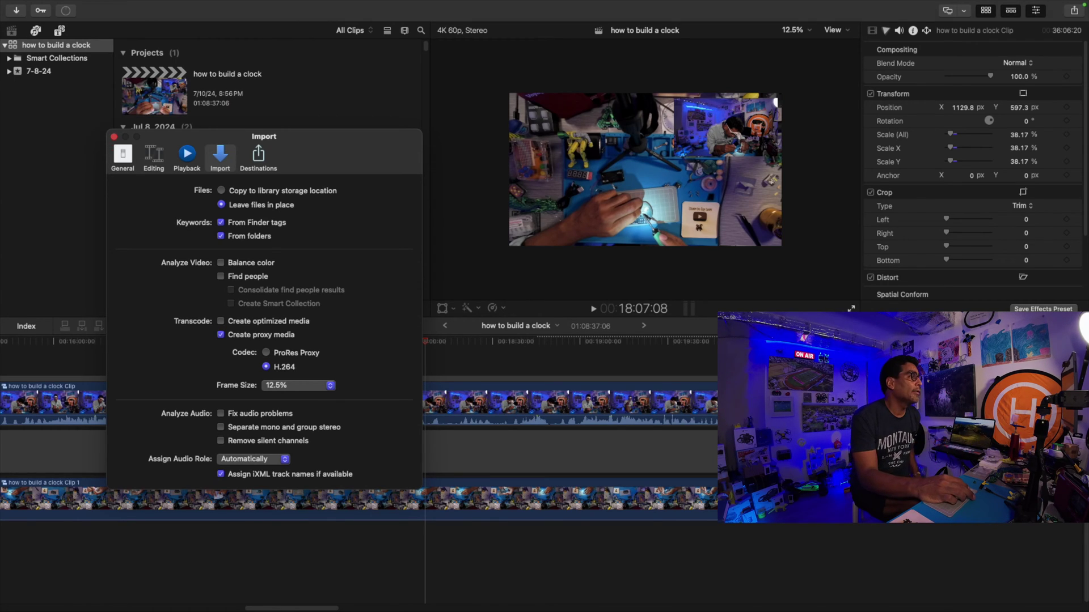
pyautogui.click(114, 137)
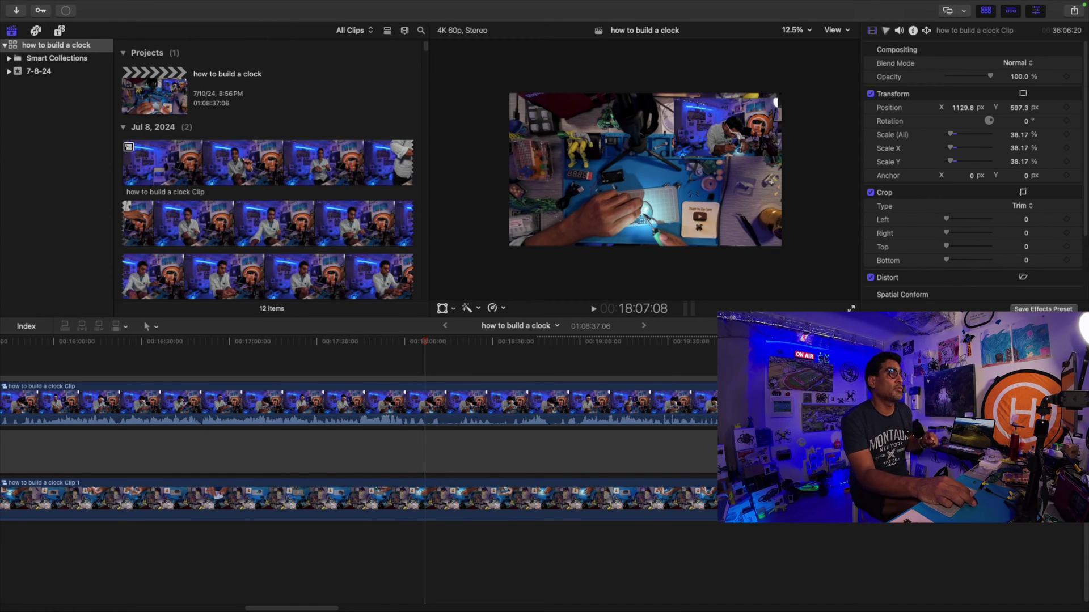
# - Set the viewer's media playback to Optimized/Original
pyautogui.click(837, 30)
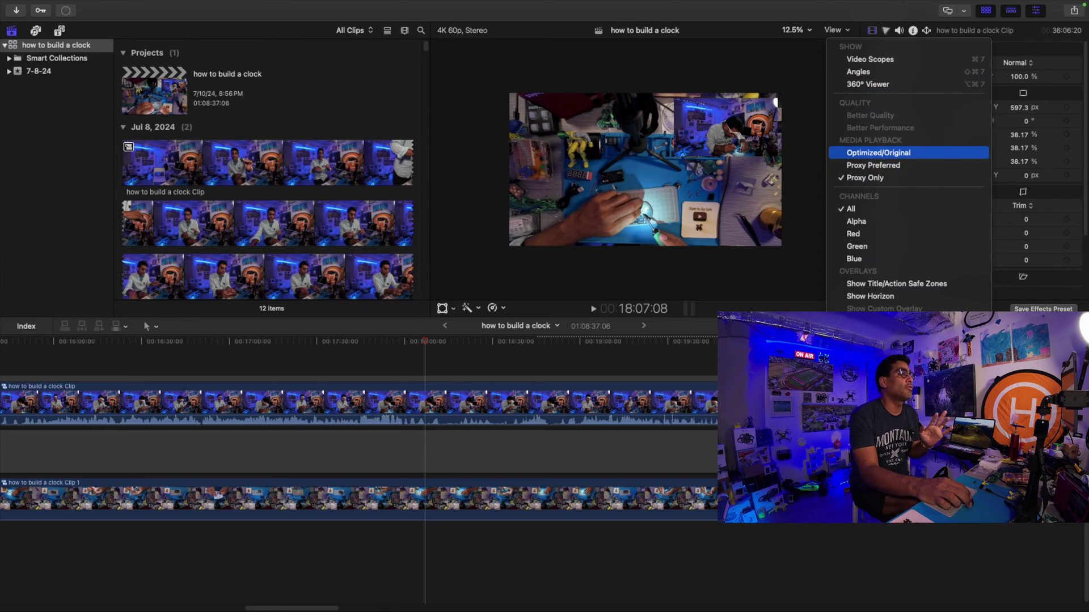
pyautogui.click(878, 153)
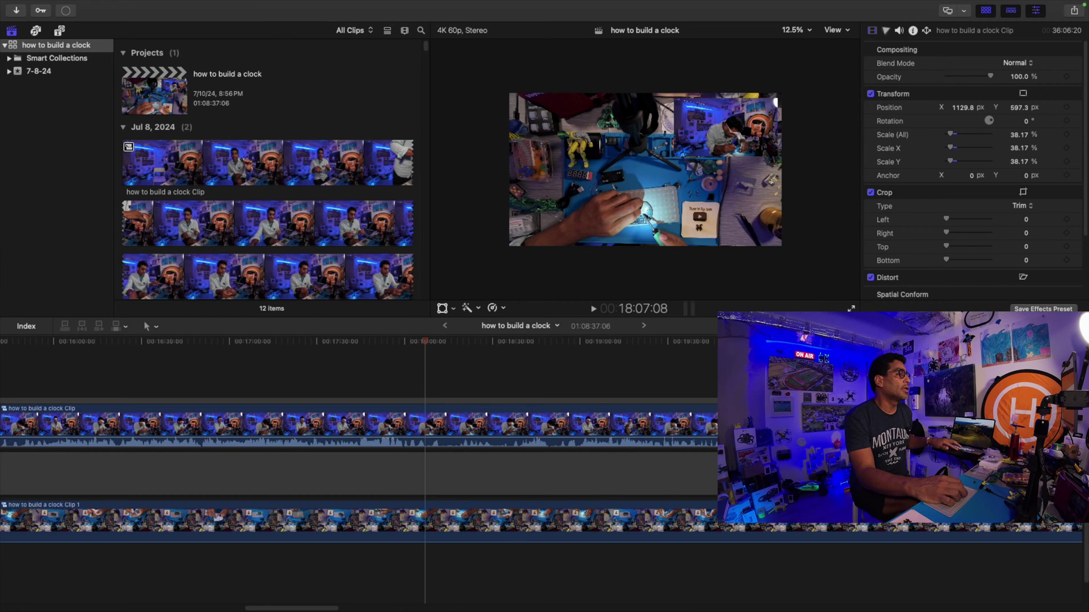
pyautogui.rightClick(452, 424)
pyautogui.rightClick(408, 424)
pyautogui.rightClick(371, 424)
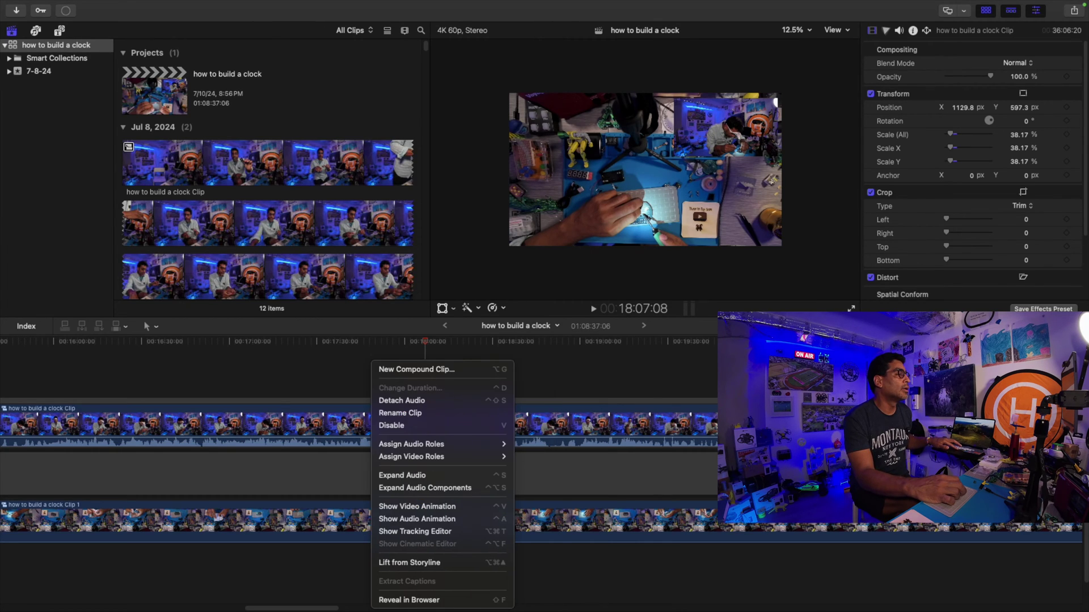
pyautogui.press('Escape')
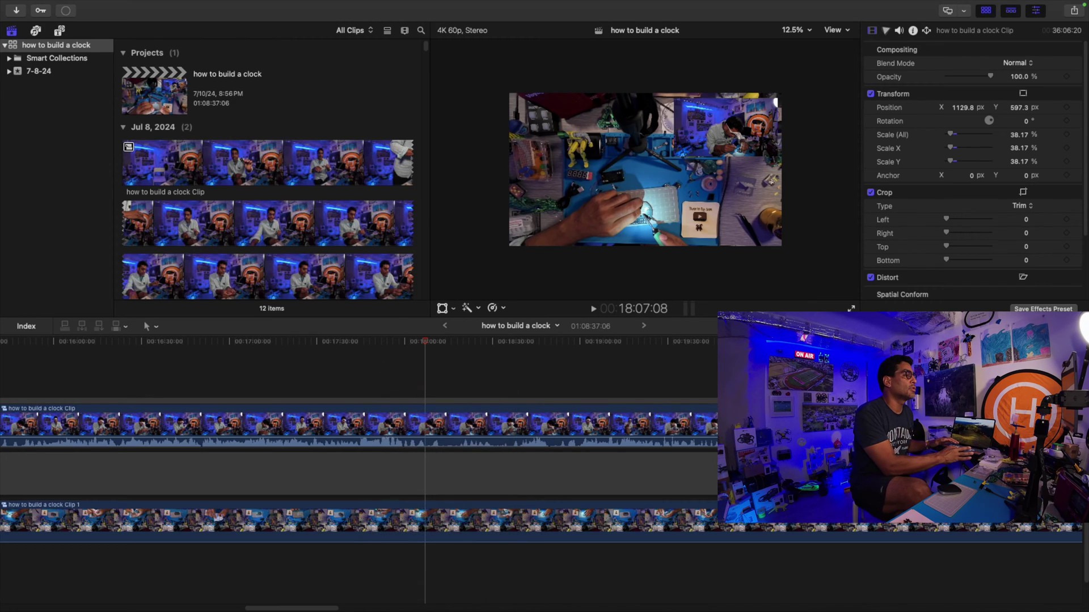
# - Select the upper how to build a clock clip in the timeline and play the project for about 11 seconds
pyautogui.click(371, 424)
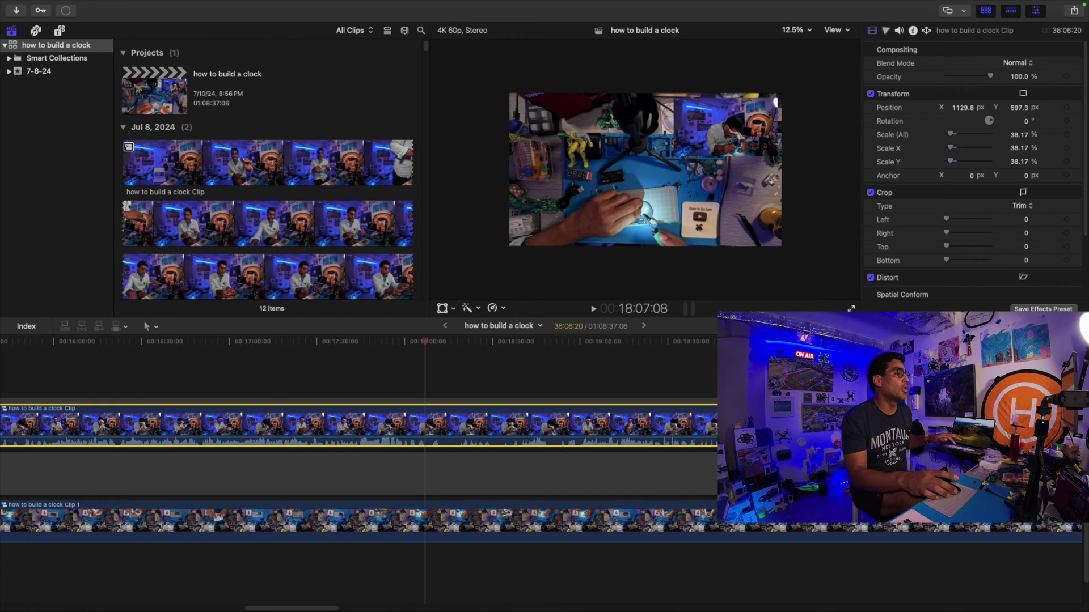
pyautogui.press('space')
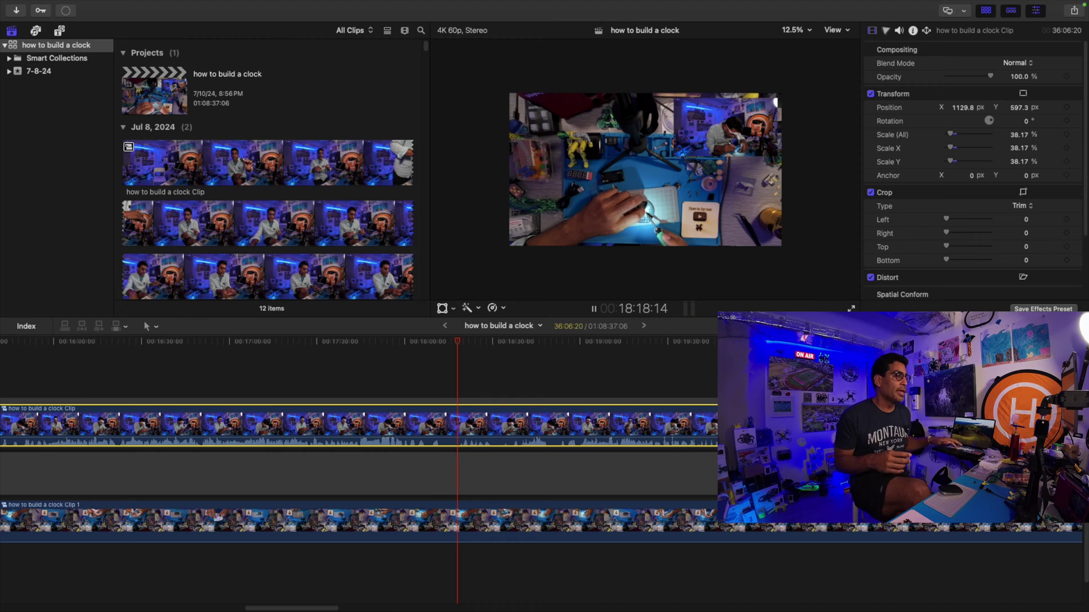
pyautogui.press('space')
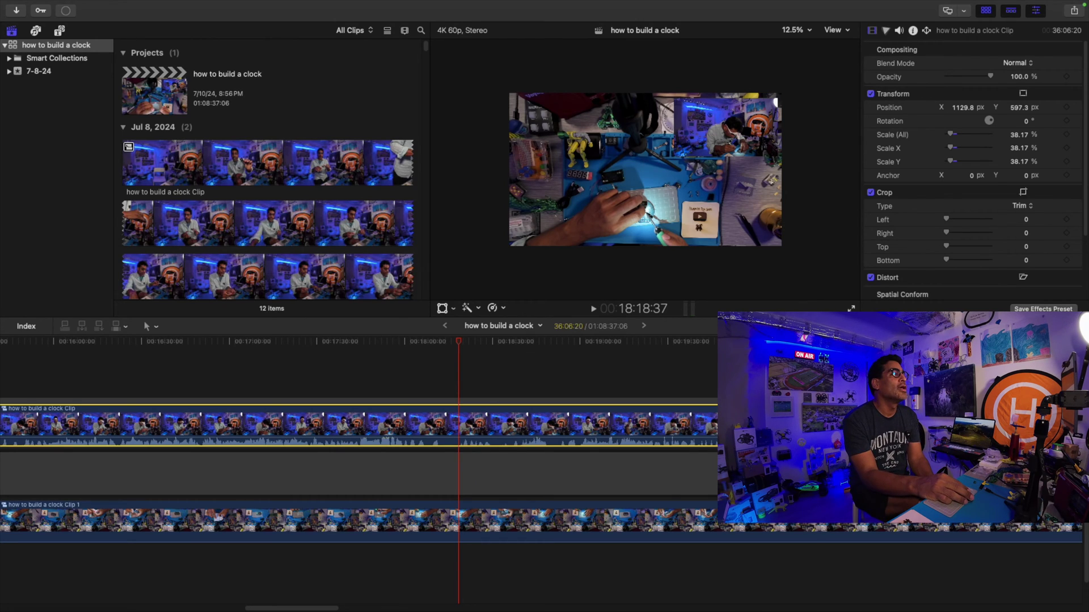
# - Set the viewer's media playback to Proxy Only and play the timeline briefly
pyautogui.click(837, 30)
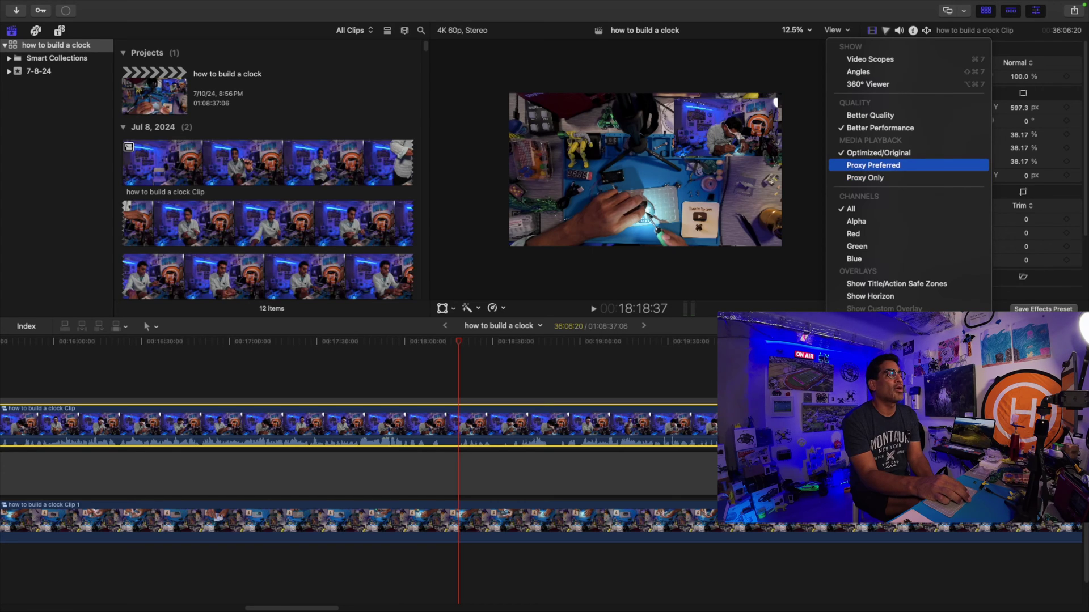
pyautogui.click(864, 178)
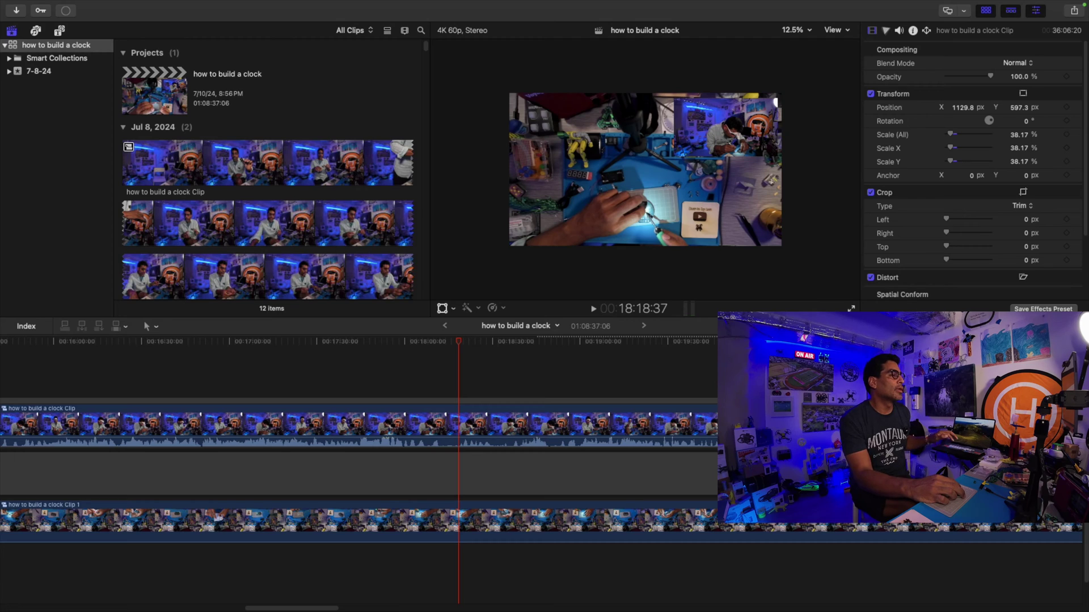
pyautogui.press('space')
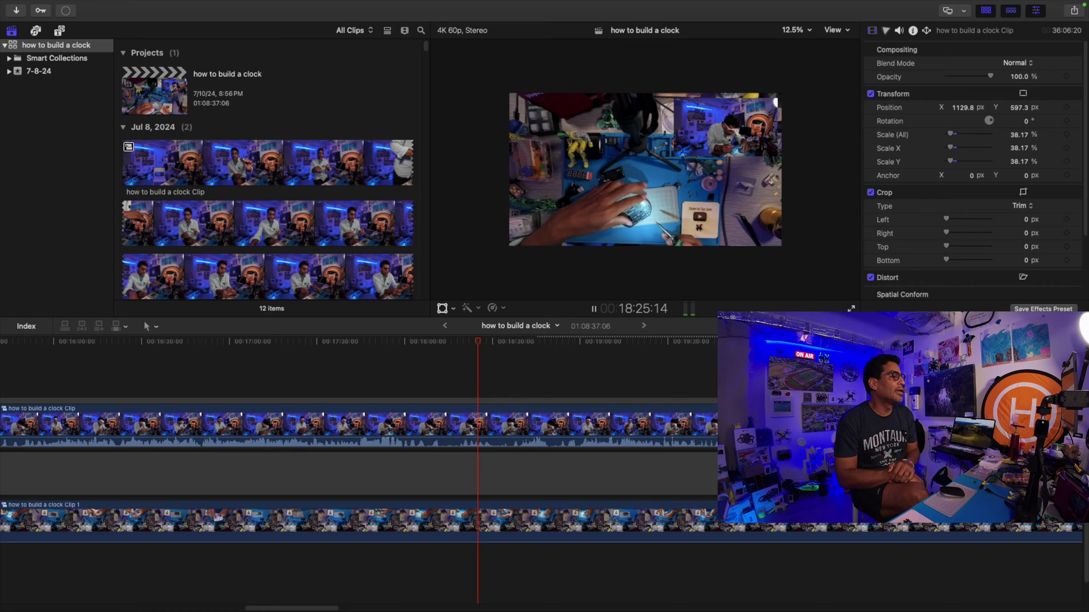
pyautogui.press('space')
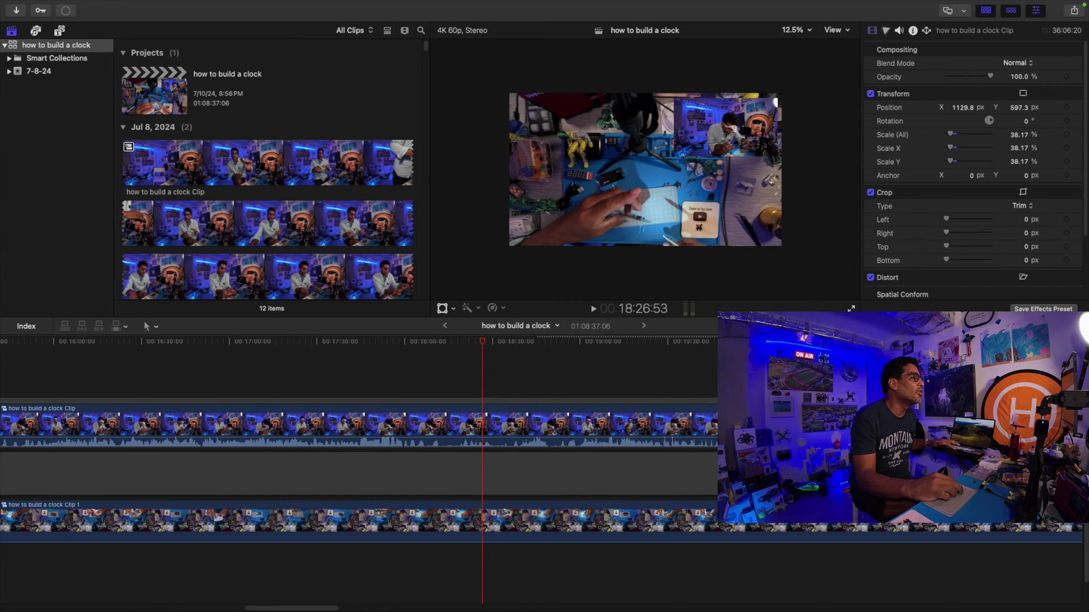
# - Move the playhead back to about 17:06 in the timeline and play the project from there for about nine seconds
pyautogui.click(247, 342)
pyautogui.click(244, 341)
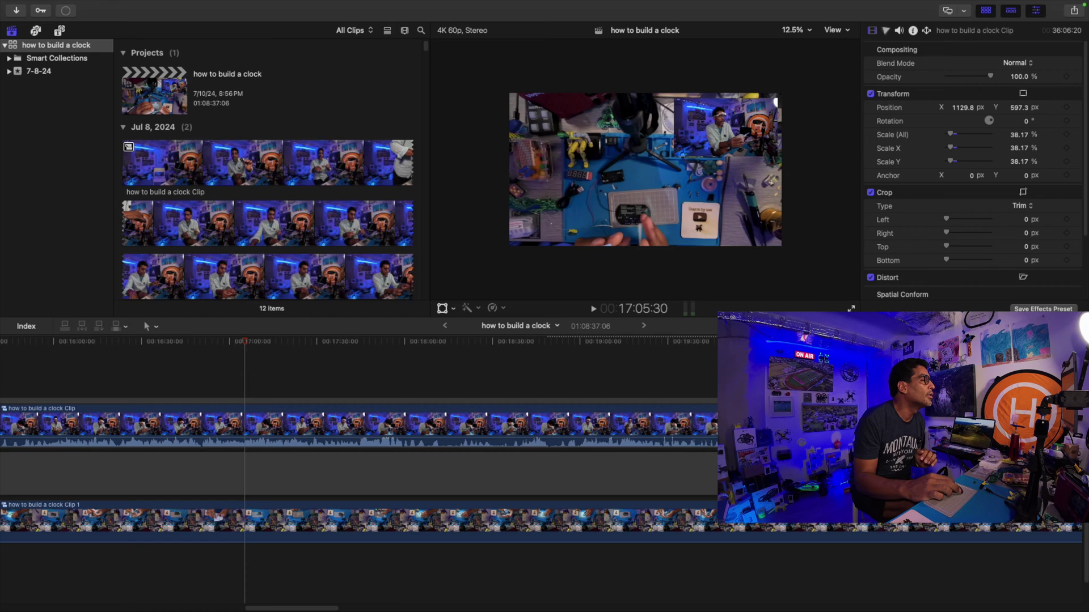
pyautogui.click(246, 341)
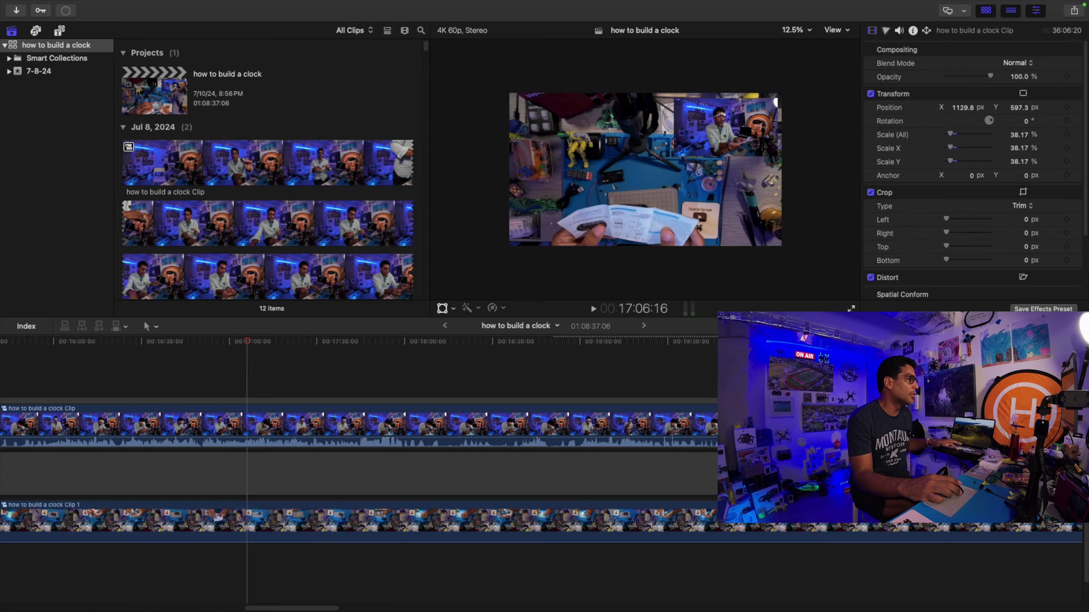
pyautogui.press('space')
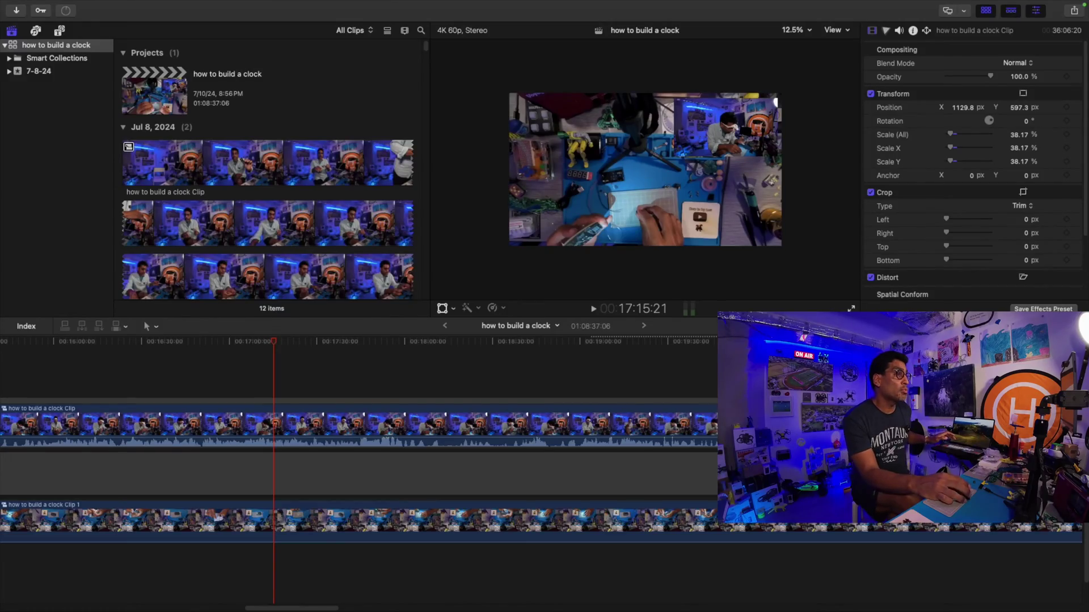
# - Switch to the Finder desktop, open the MainScratch drive and open its Clock folder
pyautogui.hotkey('ctrl', 'Up')
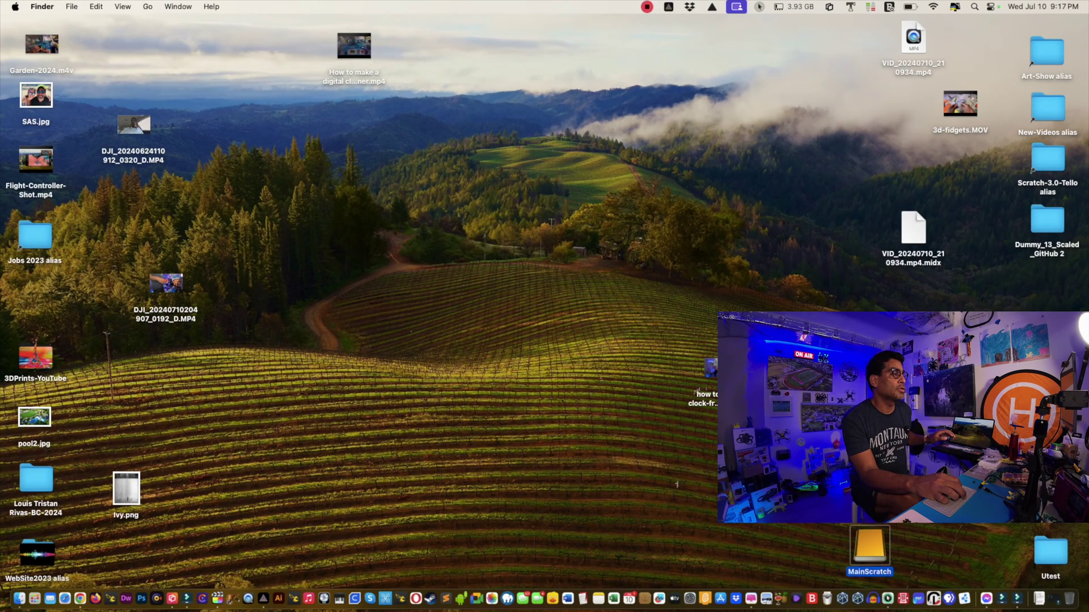
pyautogui.doubleClick(870, 546)
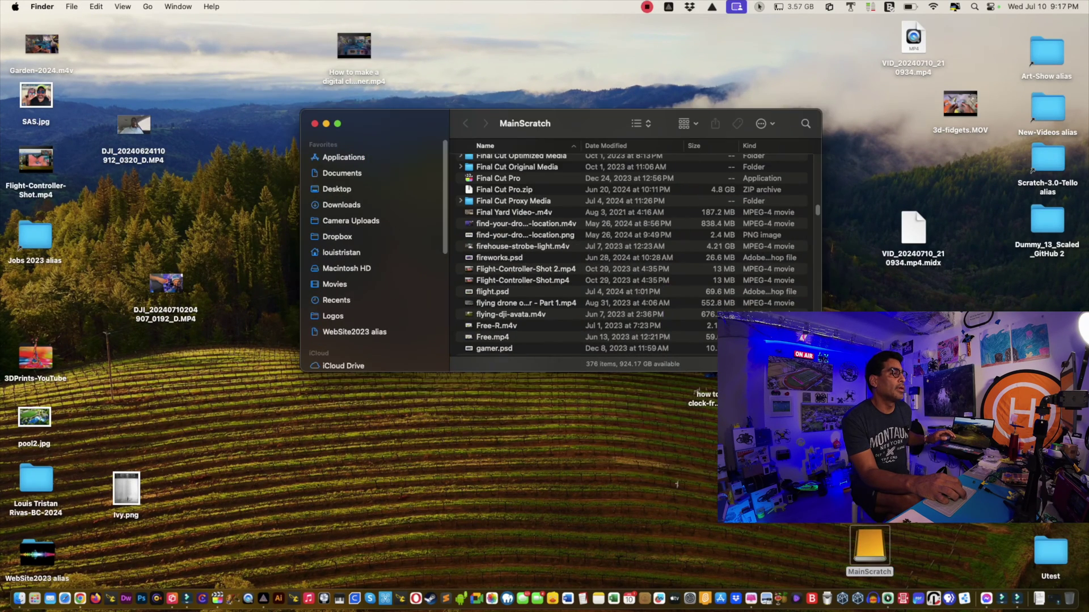
pyautogui.scroll(2, 631, 256)
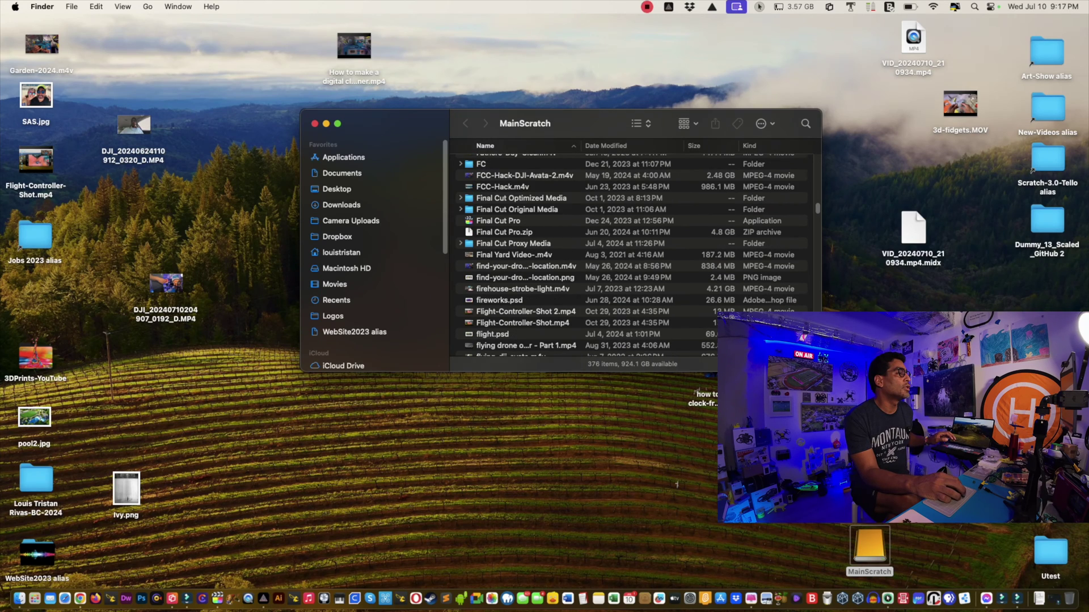
pyautogui.scroll(3, 631, 255)
pyautogui.scroll(15, 632, 255)
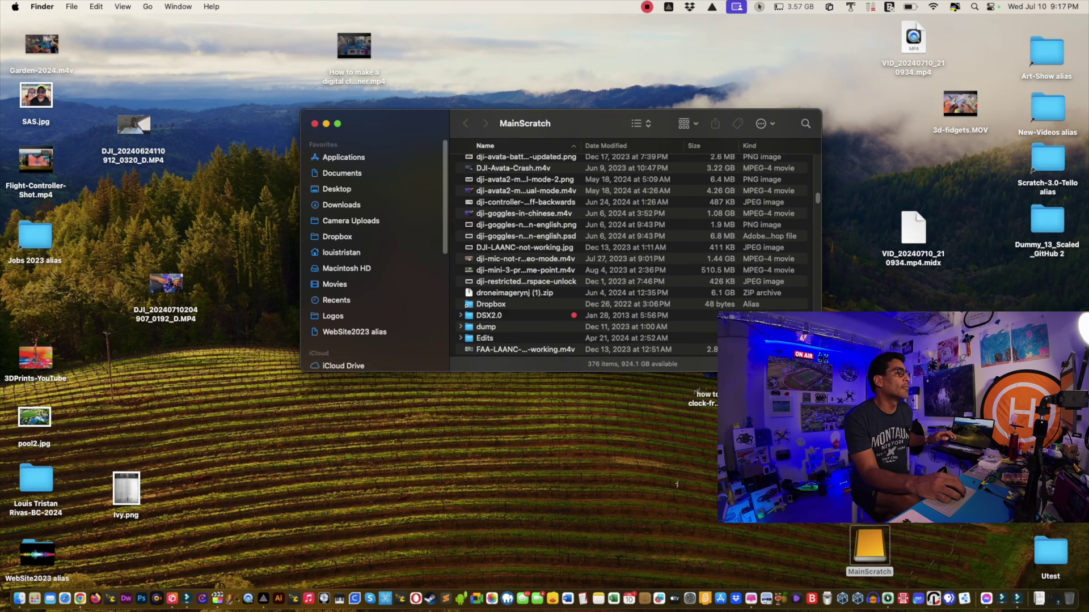
pyautogui.scroll(10, 631, 255)
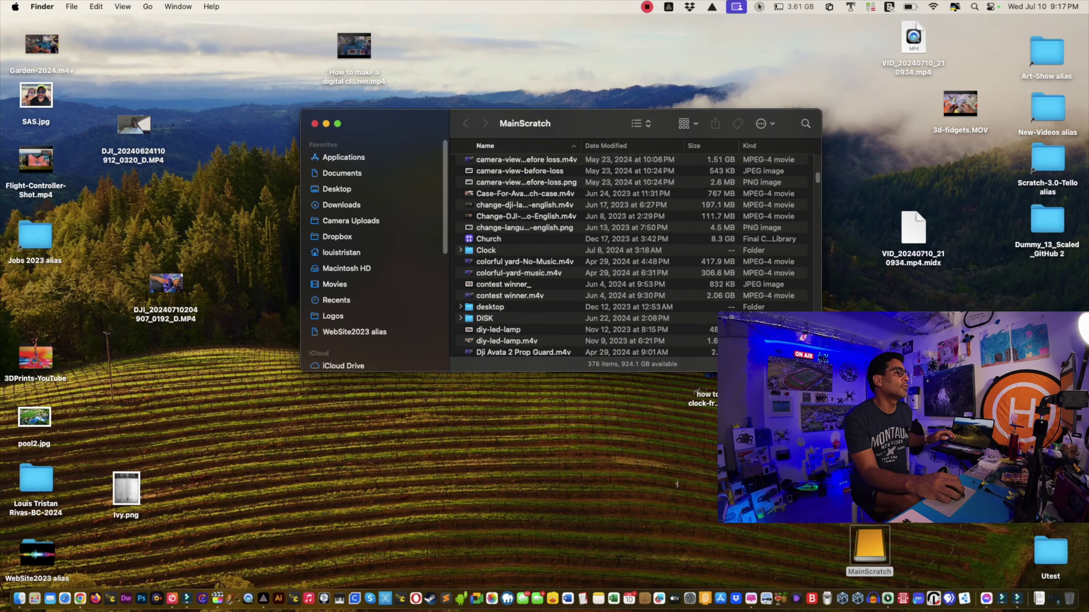
pyautogui.click(486, 250)
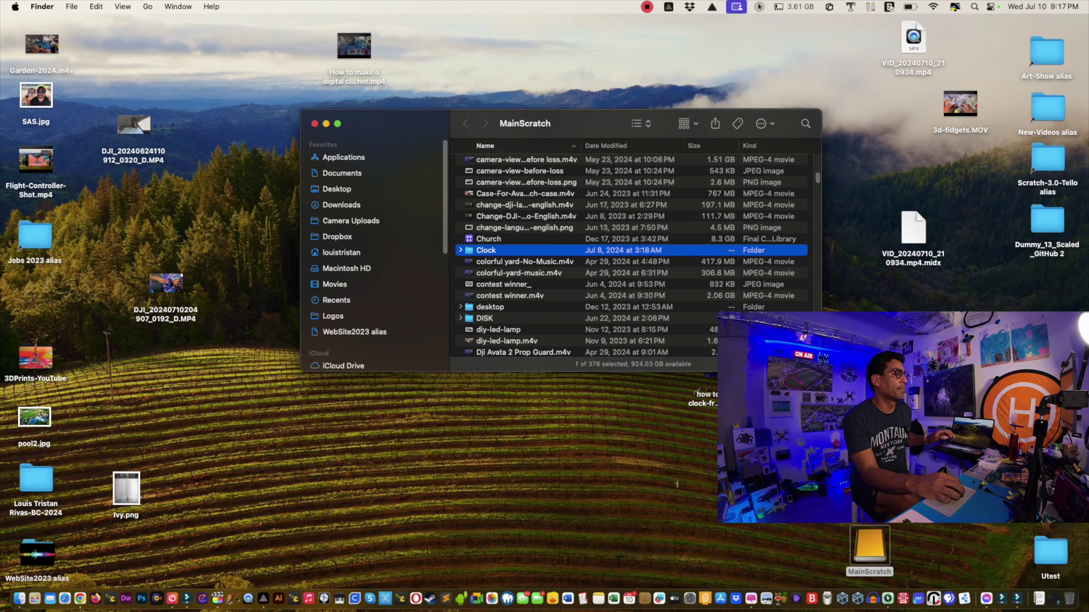
pyautogui.doubleClick(486, 250)
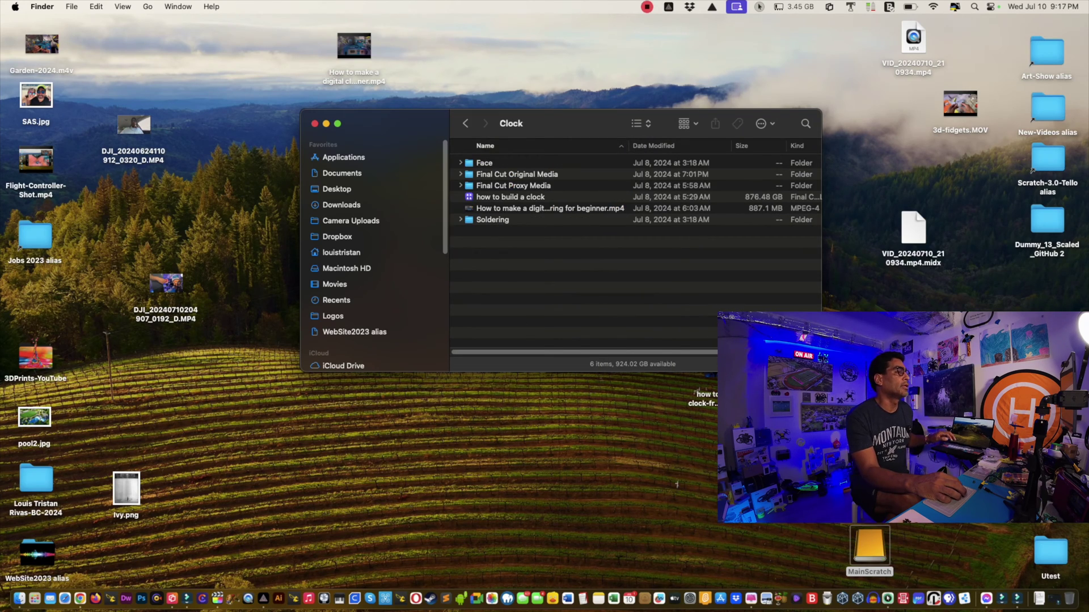
# - Show the package contents of the how to build a clock library and expand its 7-8-24 and Shared Items folders
pyautogui.click(509, 197)
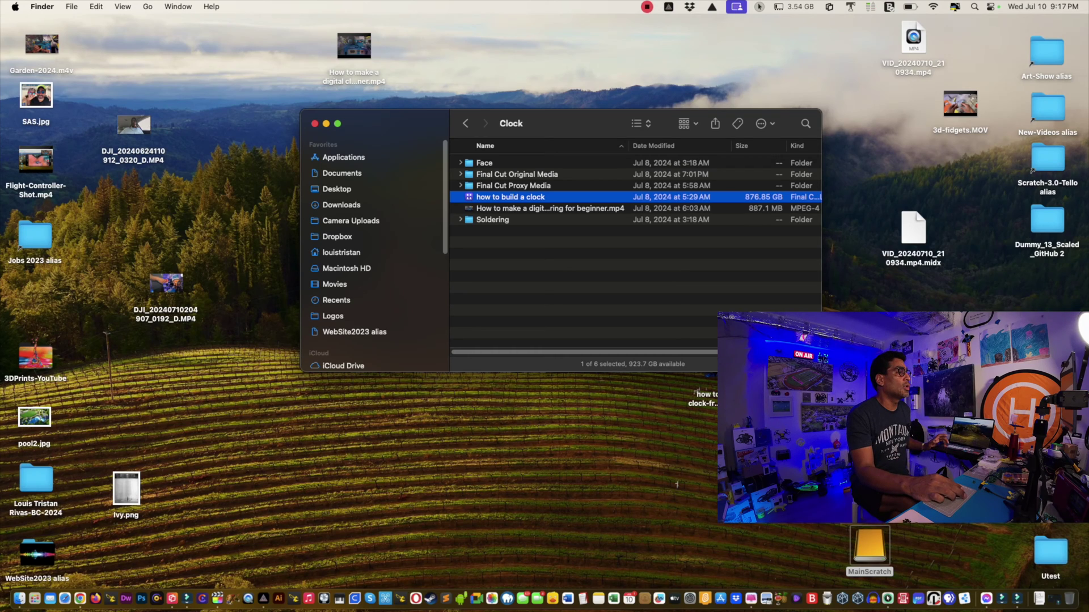
pyautogui.rightClick(471, 197)
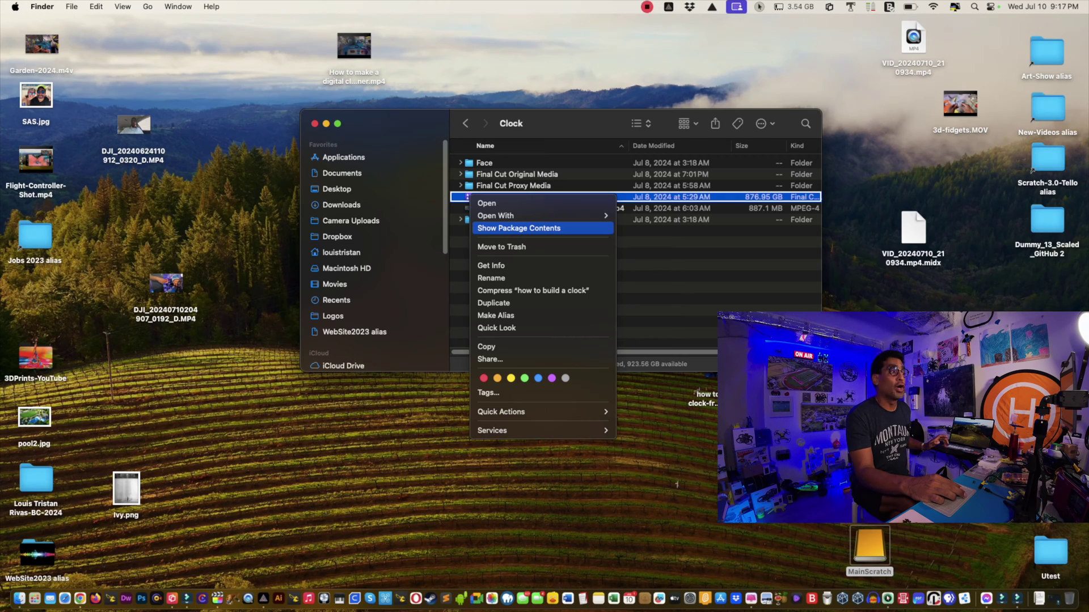
pyautogui.click(518, 229)
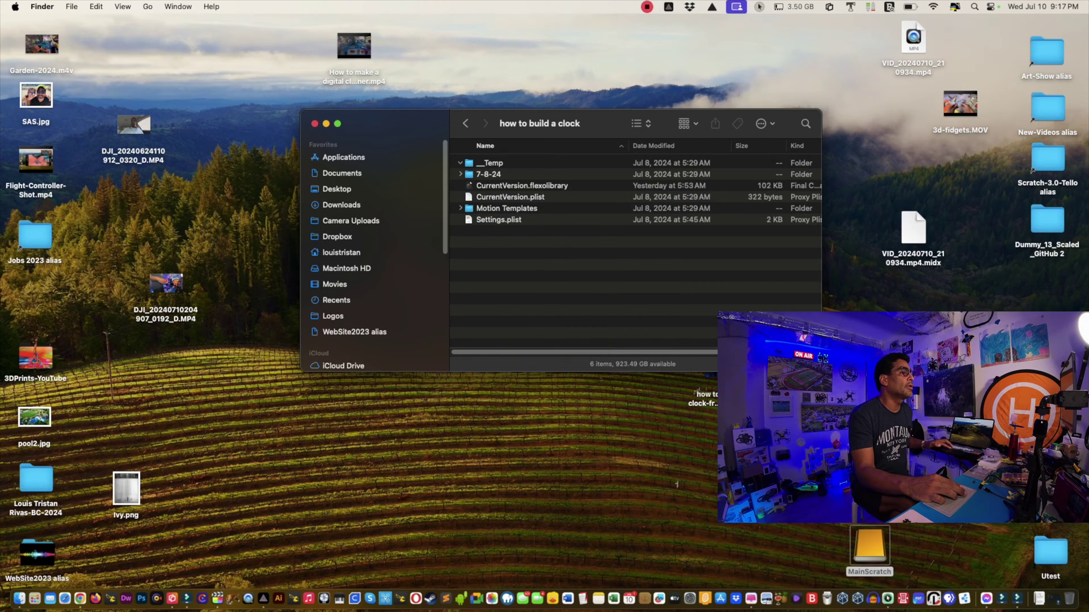
pyautogui.click(460, 174)
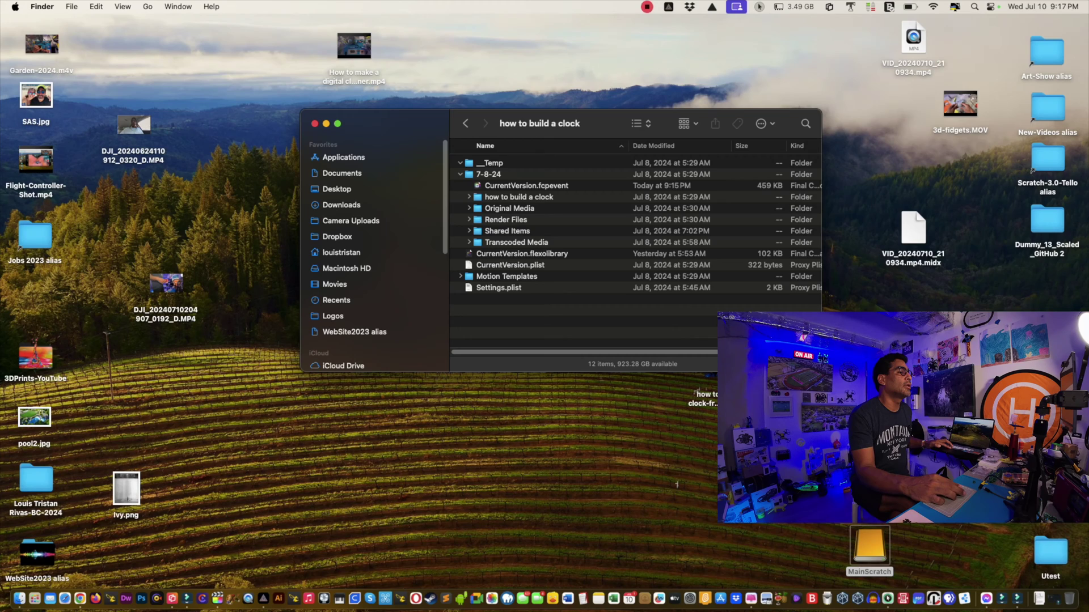
pyautogui.click(468, 231)
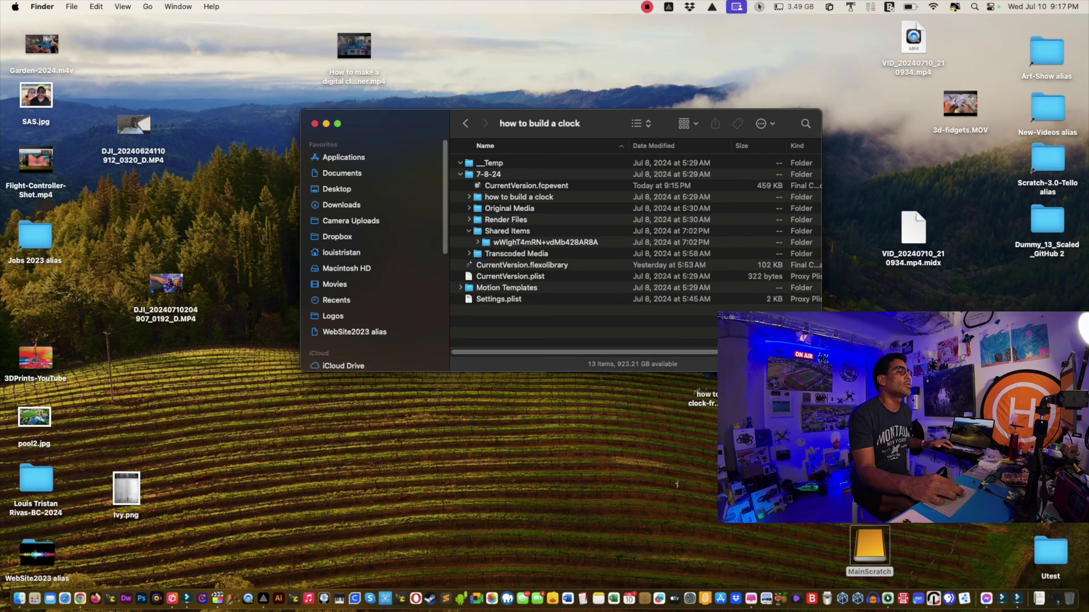
# - Expand the Original Media and Render Files folders inside 7-8-24 and collapse the Shared Items folder
pyautogui.click(469, 219)
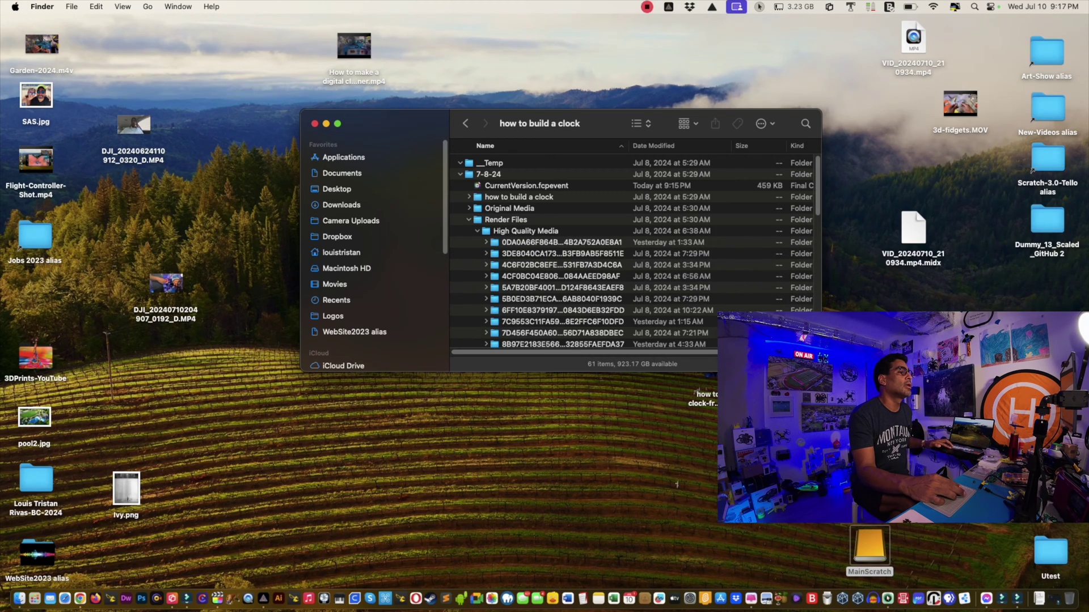
pyautogui.click(468, 219)
pyautogui.click(468, 208)
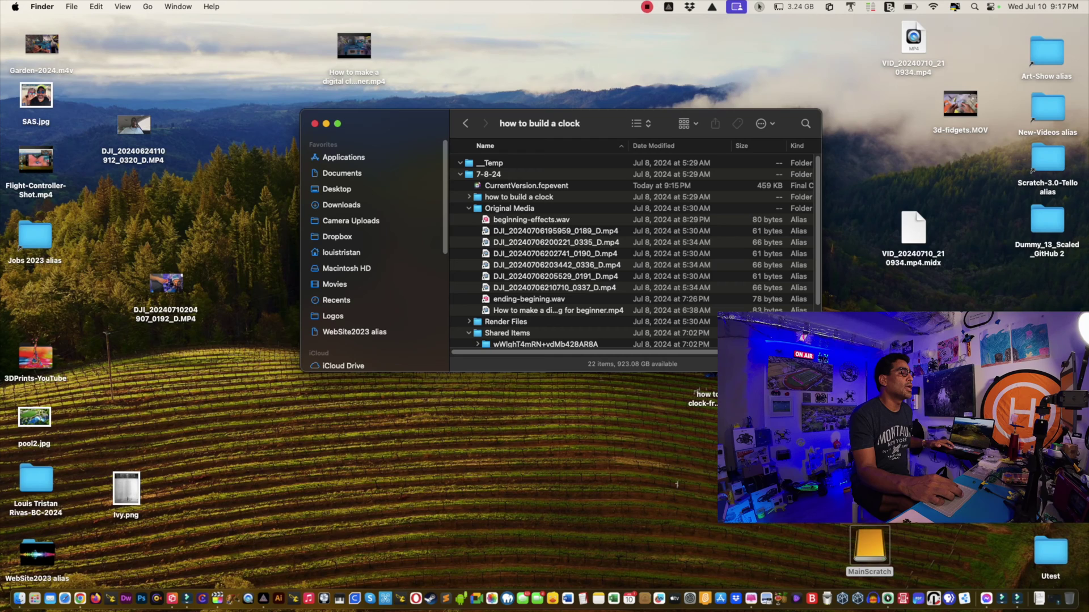
pyautogui.click(468, 333)
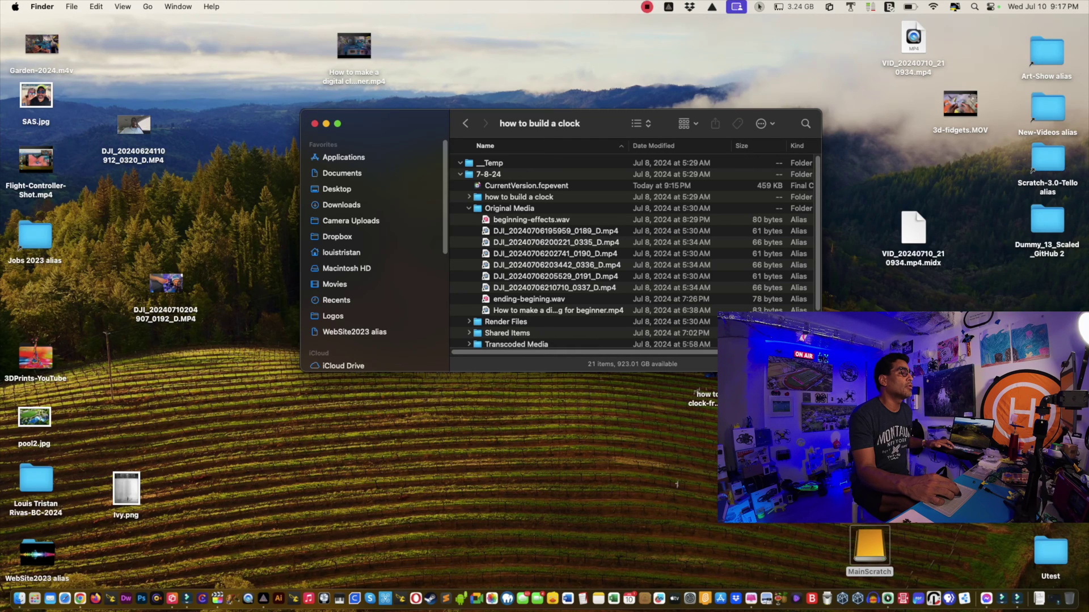
pyautogui.click(468, 321)
pyautogui.scroll(-2, 468, 321)
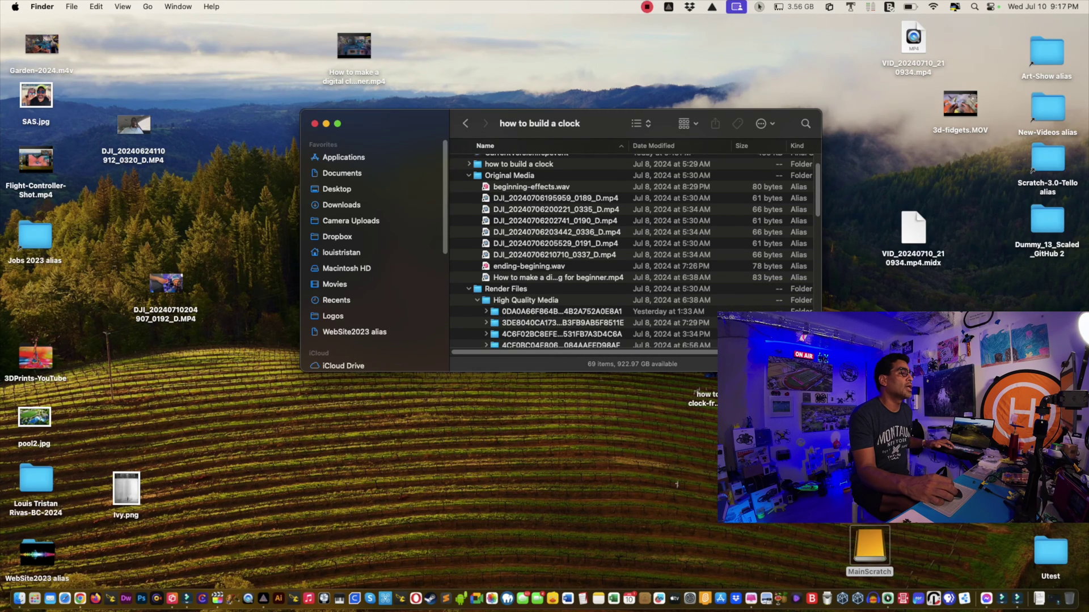
# - Move the Finder window slightly higher, look through the original media and render files, and collapse the High Quality Media folder
pyautogui.moveTo(605, 120); pyautogui.dragTo(601, 102)
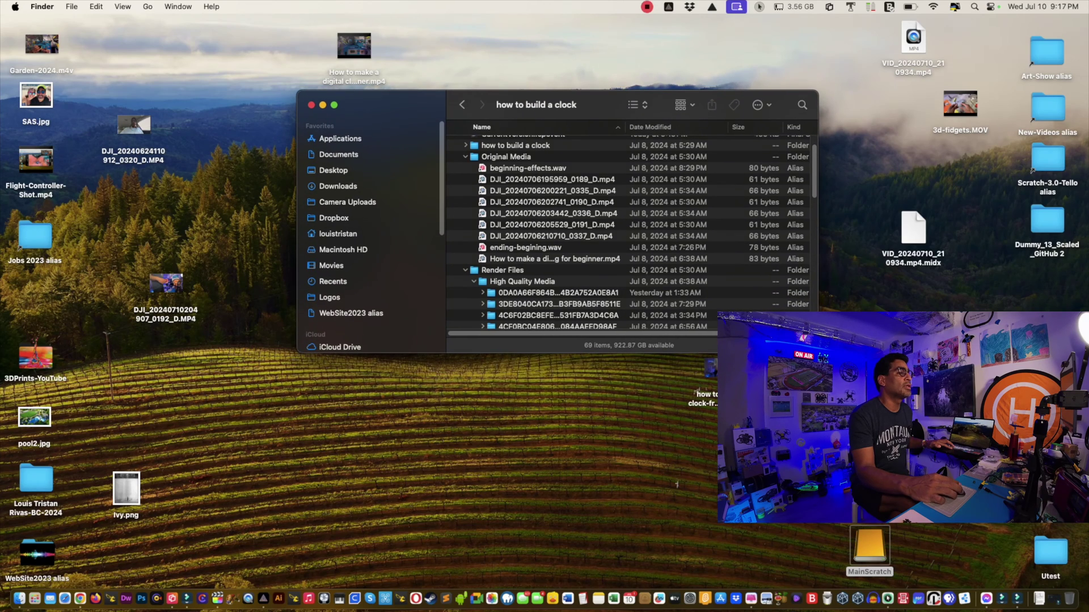
pyautogui.scroll(-1, 629, 232)
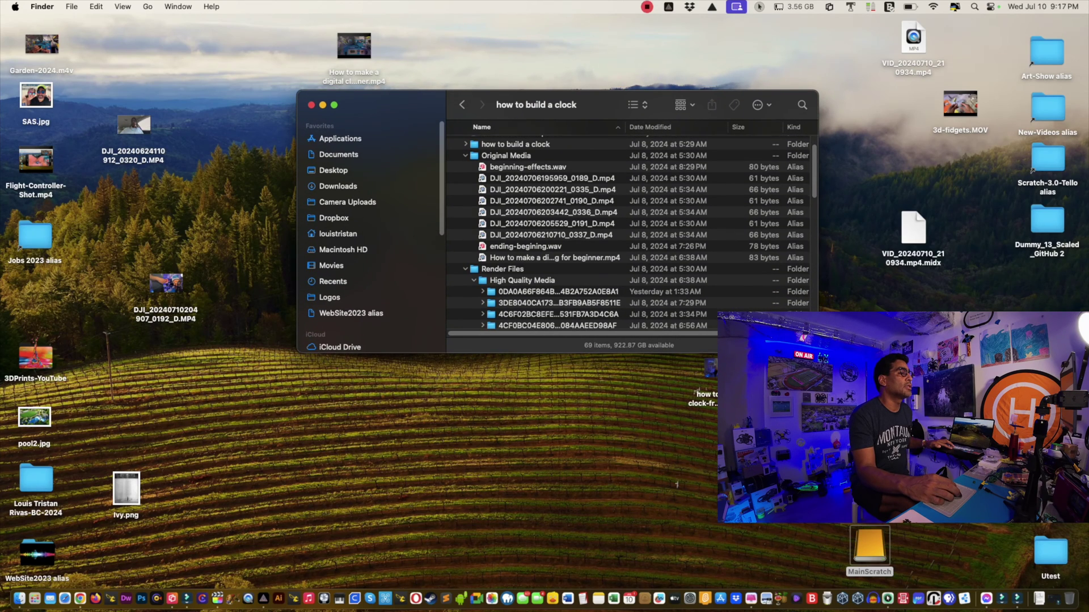
pyautogui.scroll(-4, 629, 232)
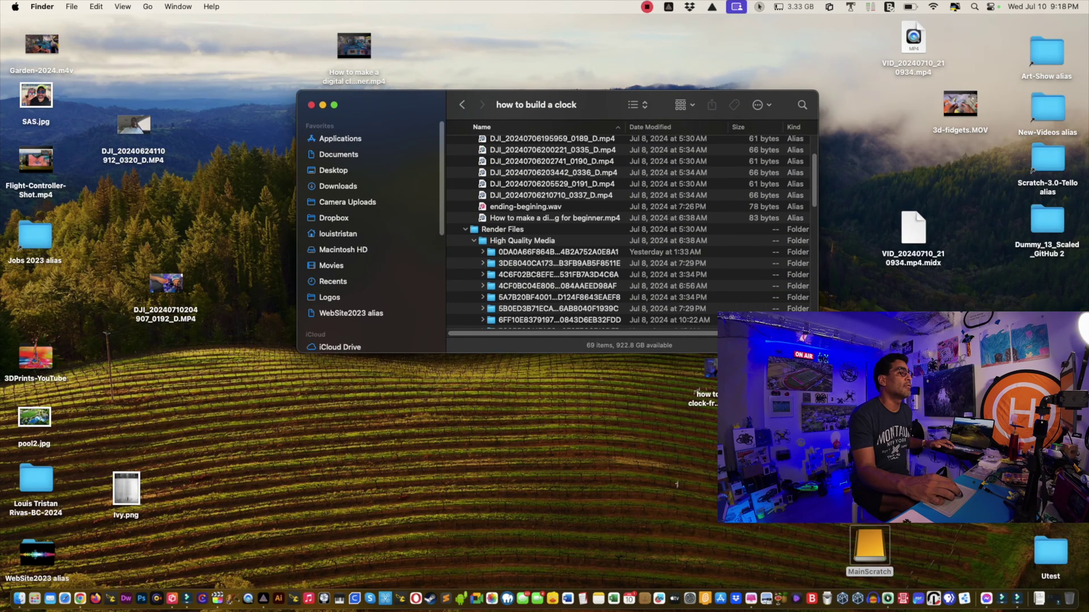
pyautogui.click(474, 240)
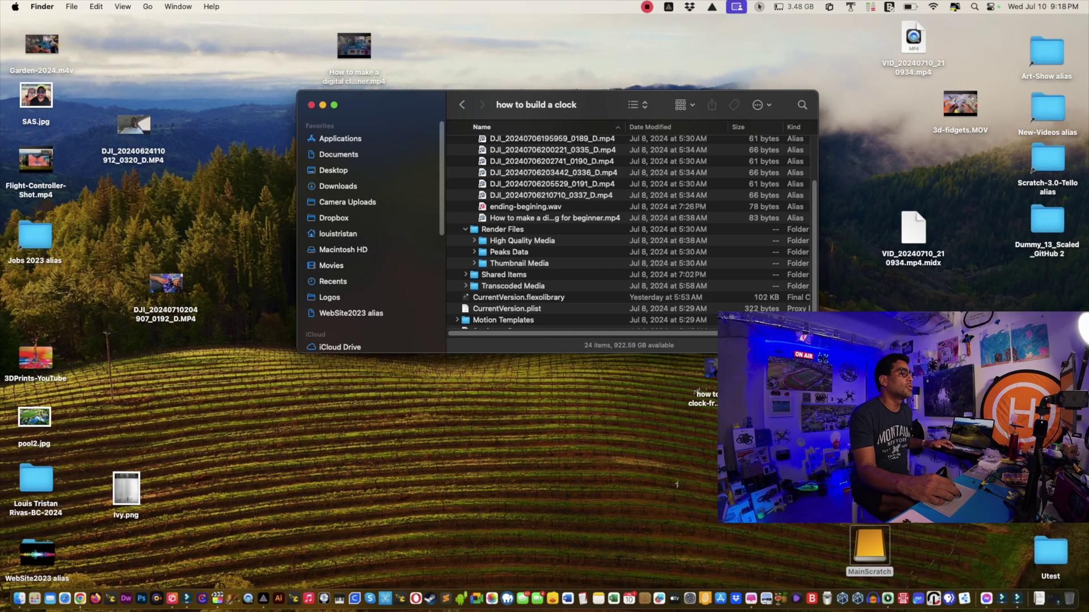
pyautogui.scroll(3, 627, 227)
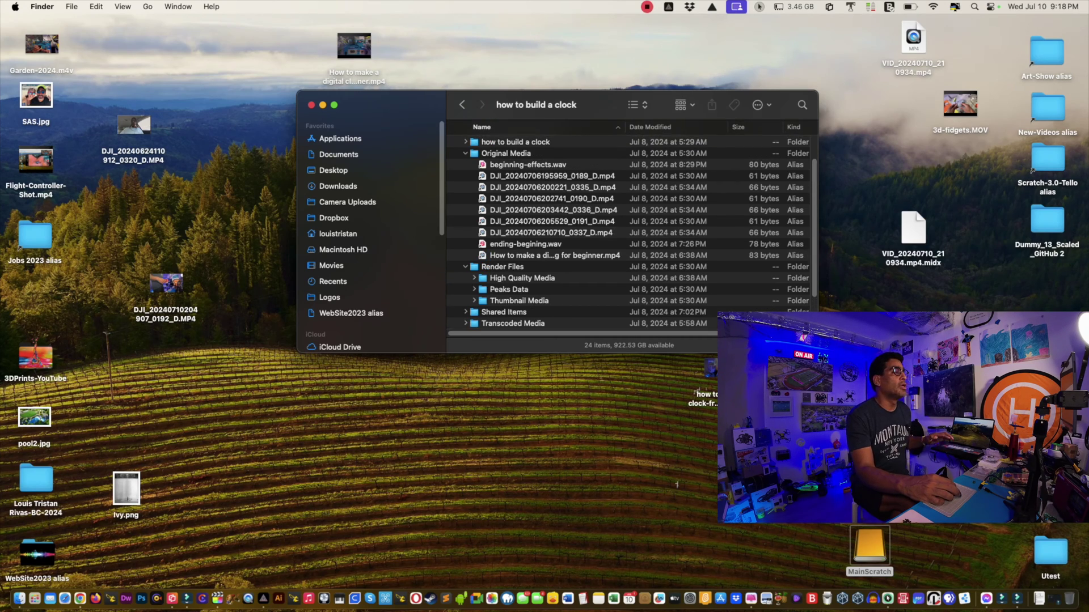
pyautogui.click(552, 176)
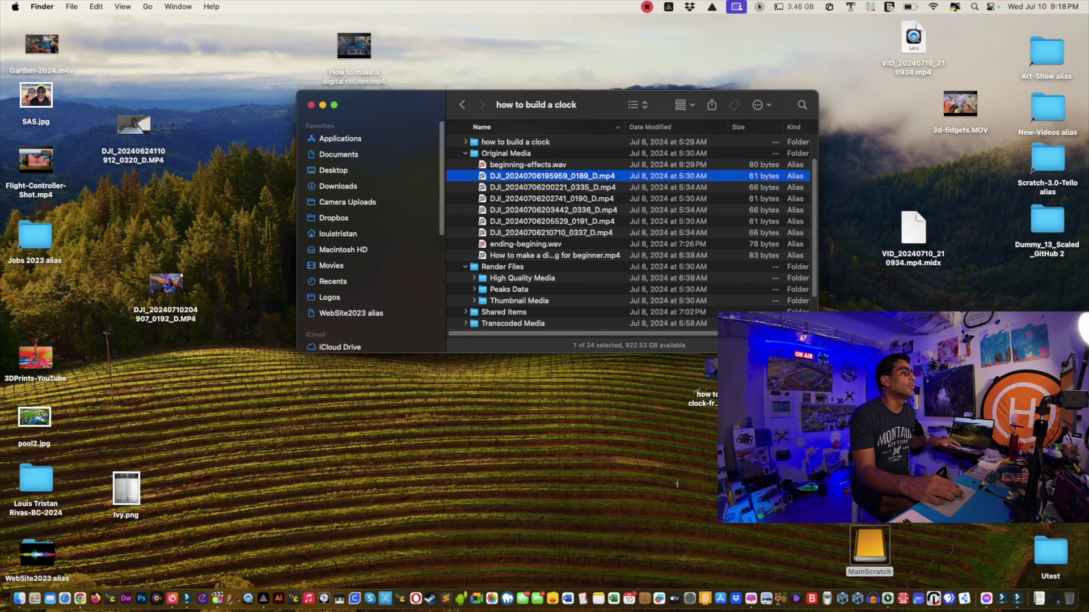
pyautogui.press('space')
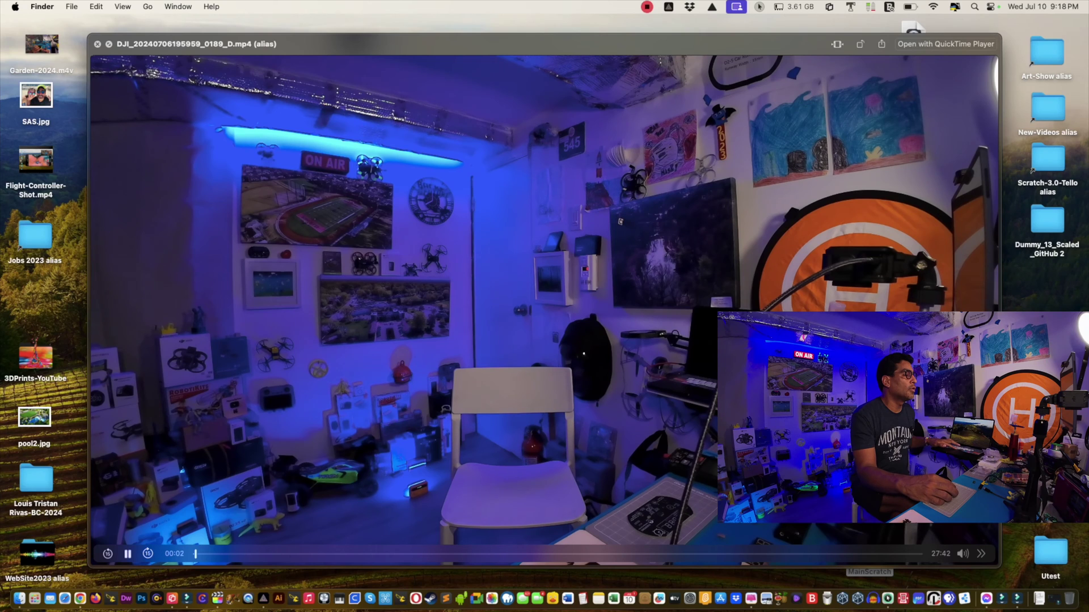
pyautogui.click(416, 554)
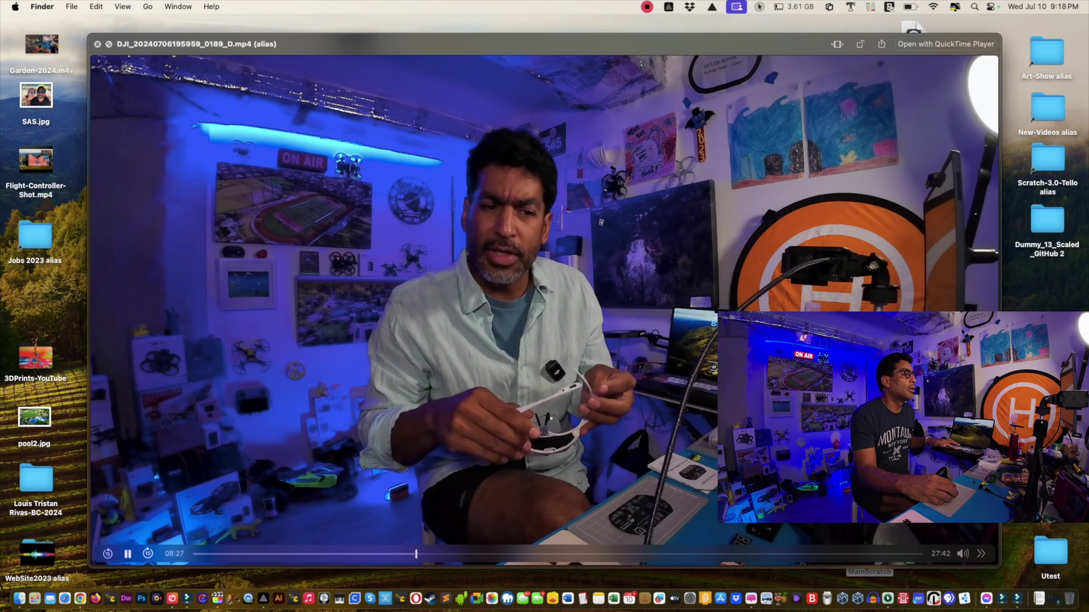
pyautogui.press('space')
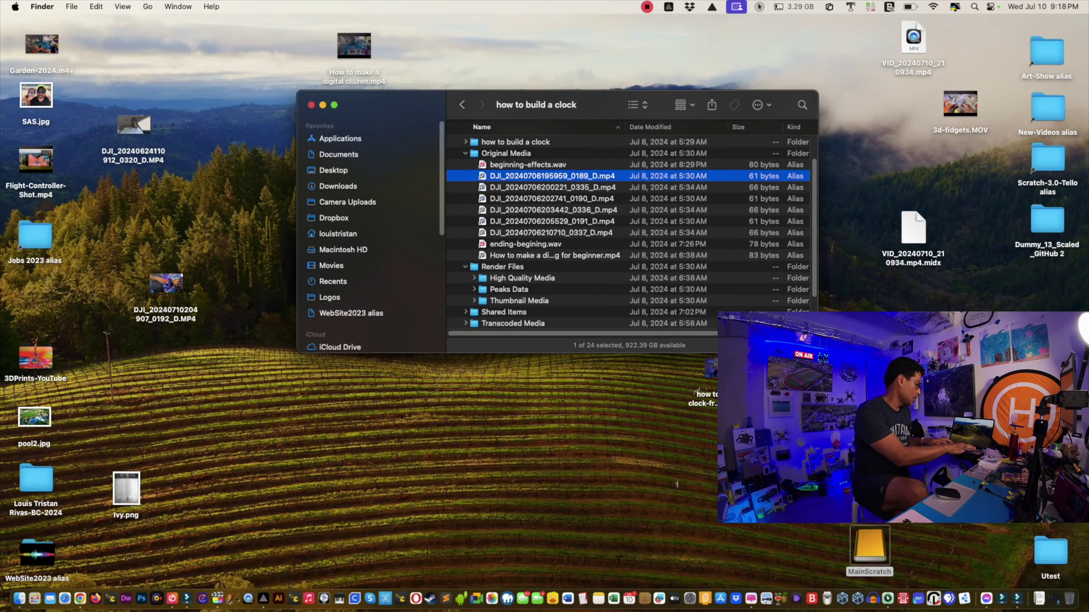
pyautogui.press('super+i')
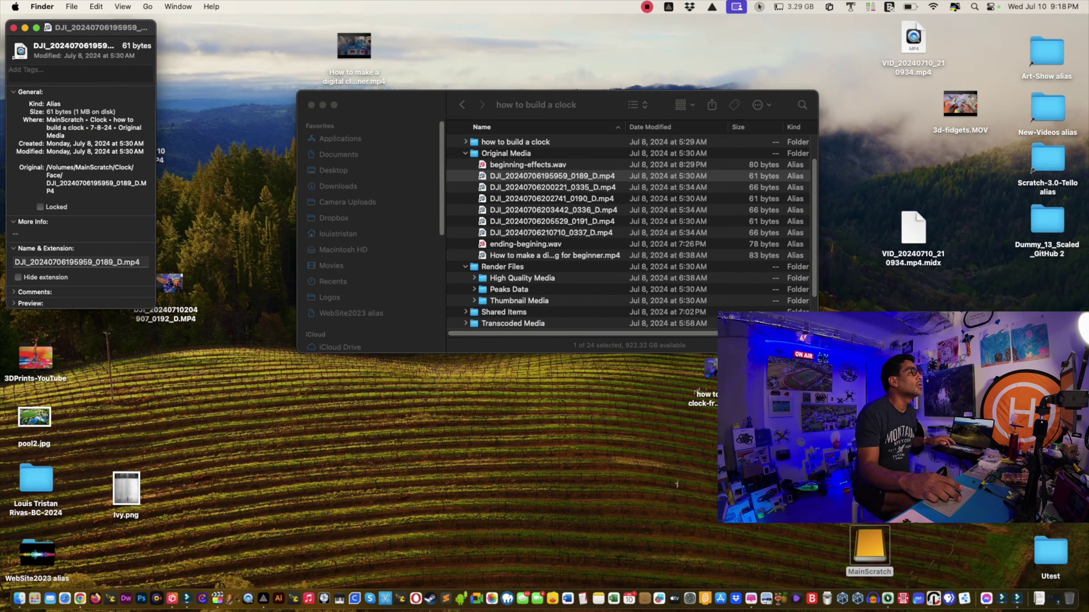
pyautogui.press('super+w')
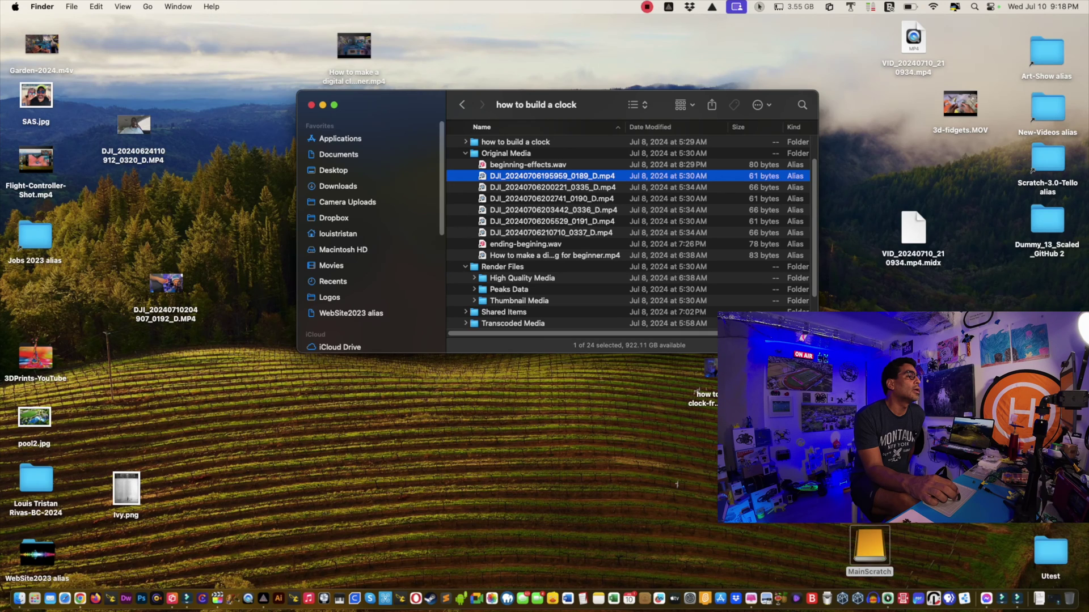
# - Collapse the Render Files, Original Media and 7-8-24 folders and go back to the Clock folder
pyautogui.click(465, 266)
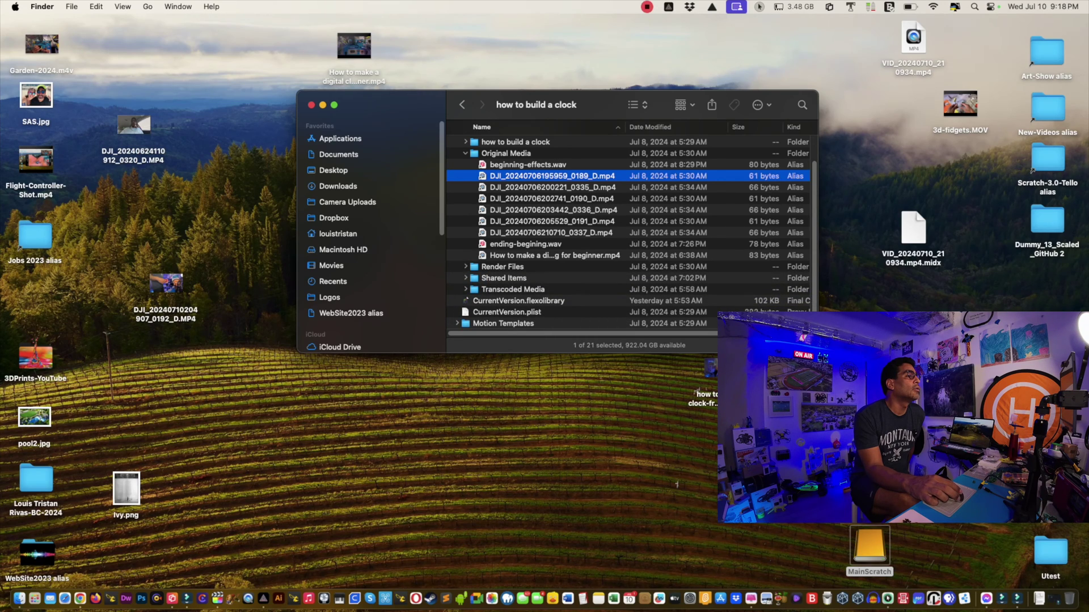
pyautogui.click(465, 153)
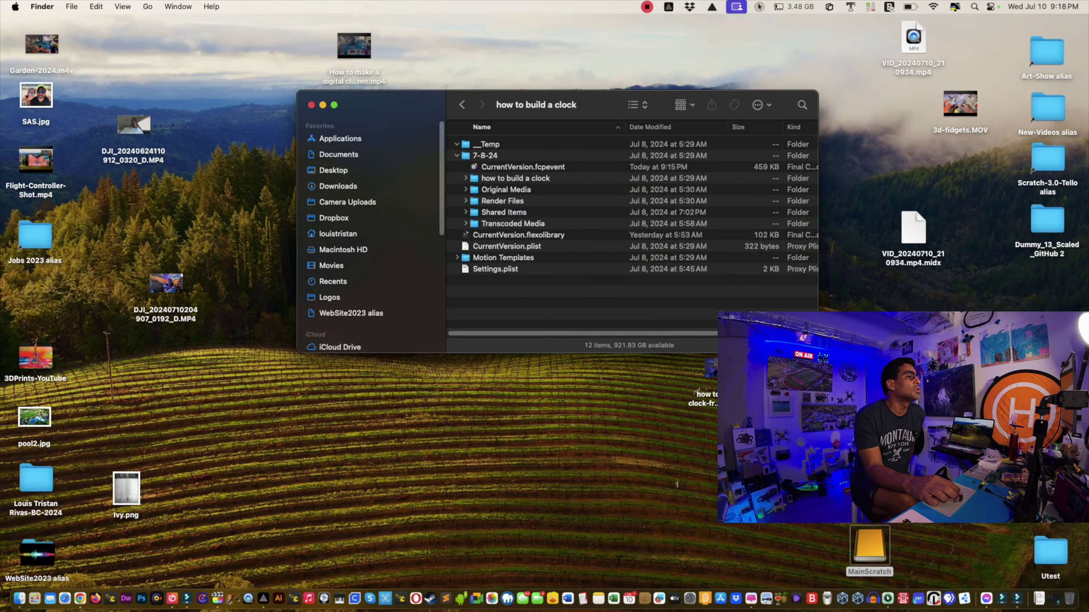
pyautogui.click(485, 155)
pyautogui.press('Left')
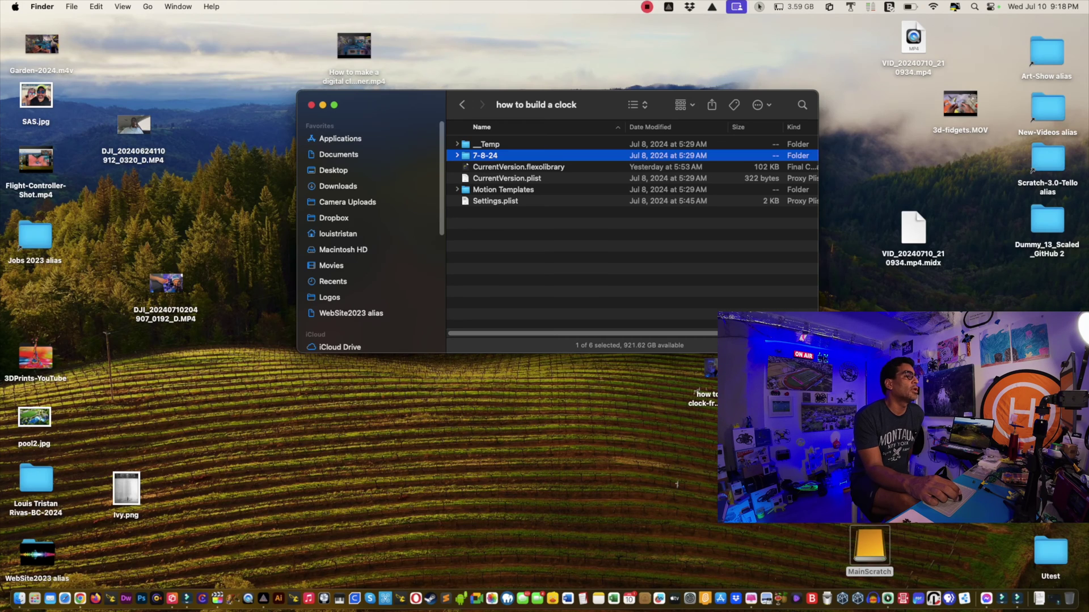
pyautogui.click(462, 105)
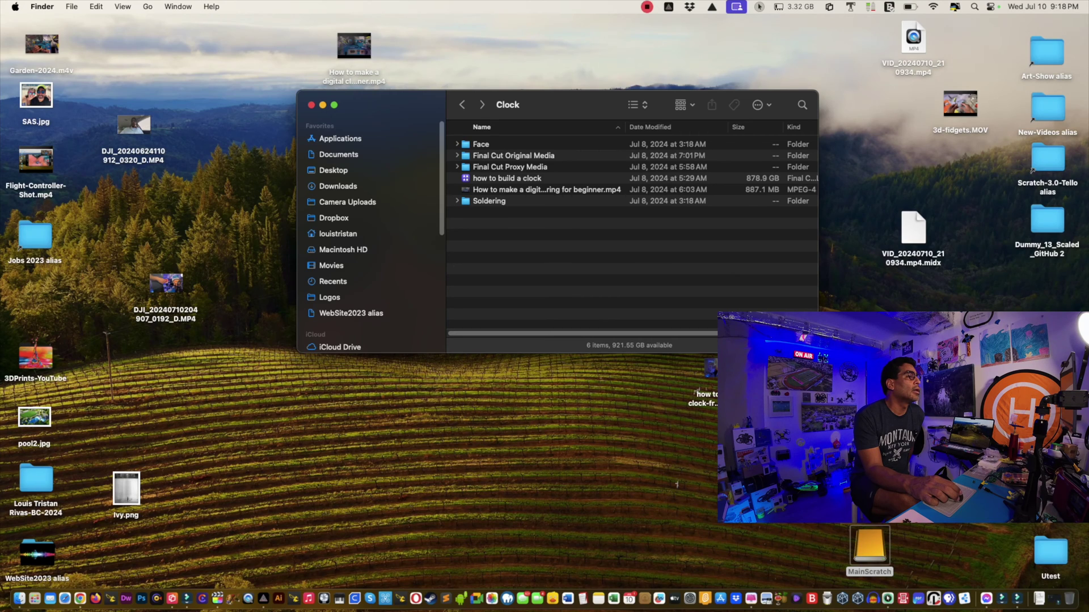
# - Check the file information of the Face folder, close it, and view the information of the Soldering folder
pyautogui.click(480, 145)
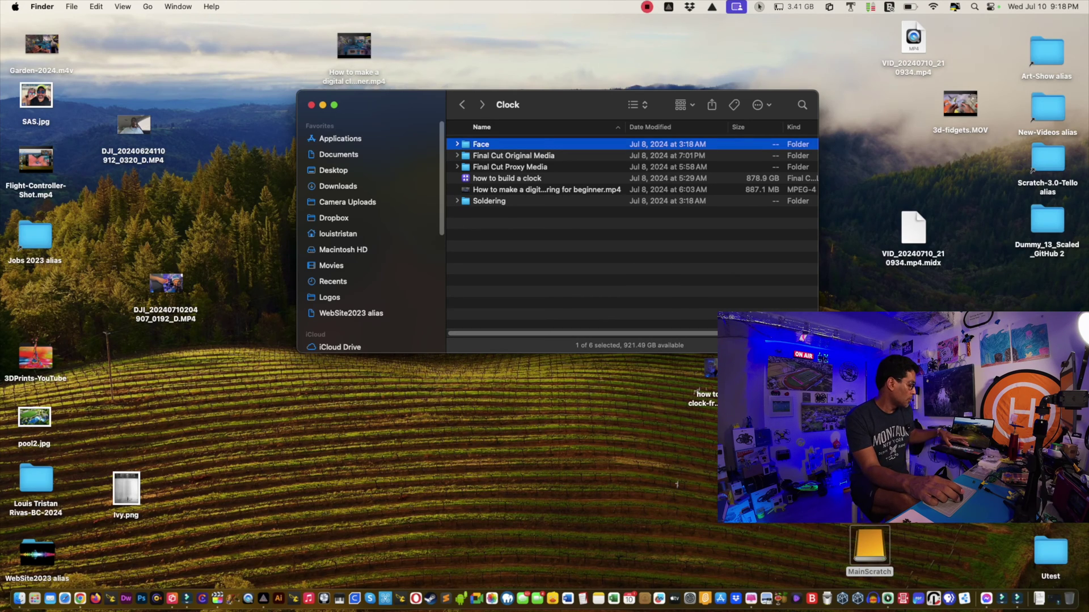
pyautogui.press('super+i')
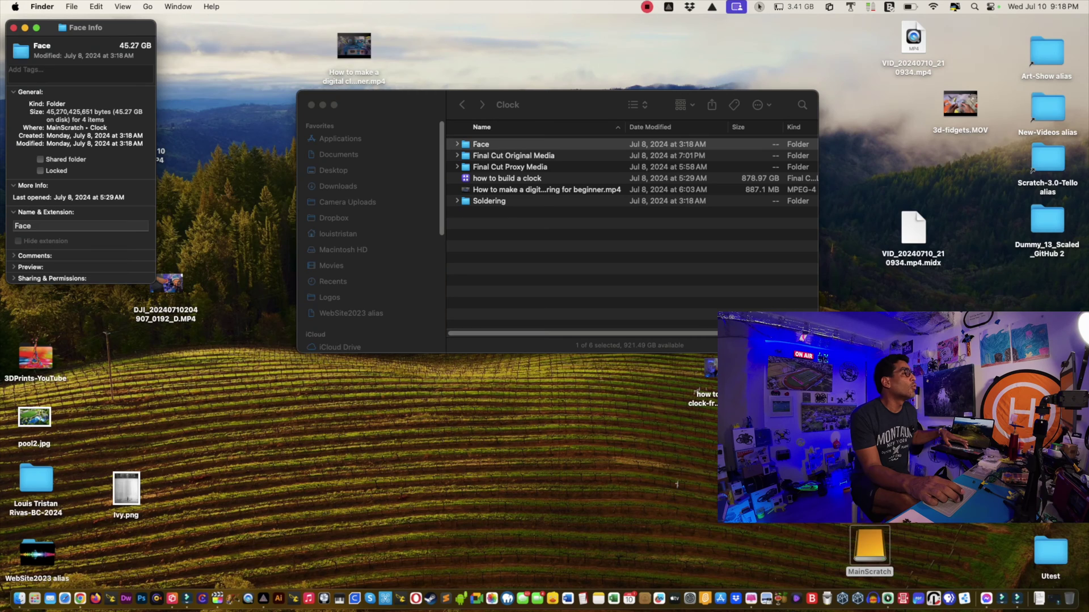
pyautogui.press('super+w')
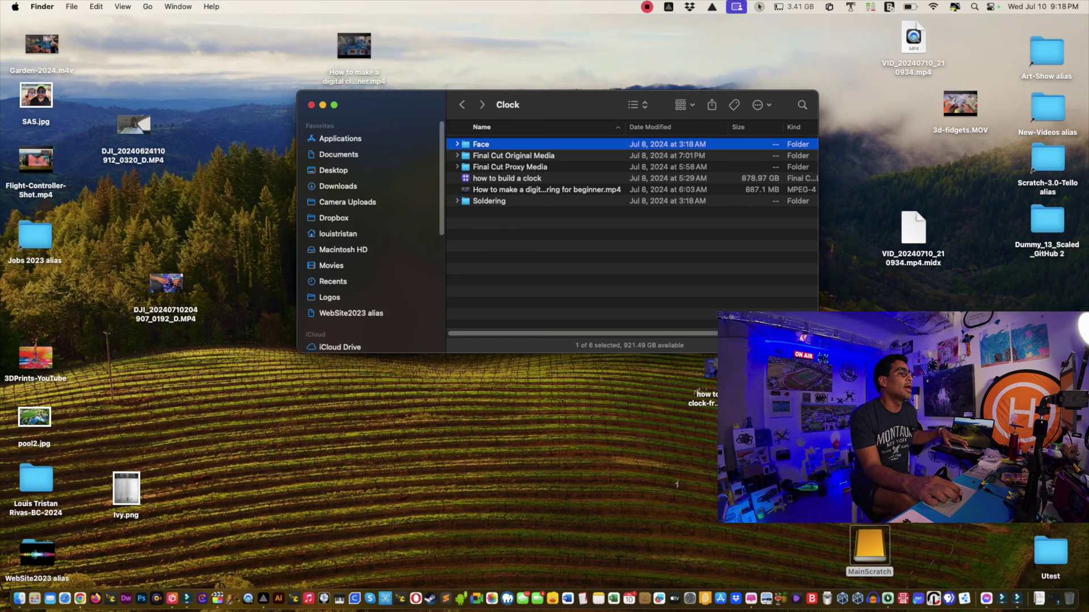
pyautogui.click(489, 201)
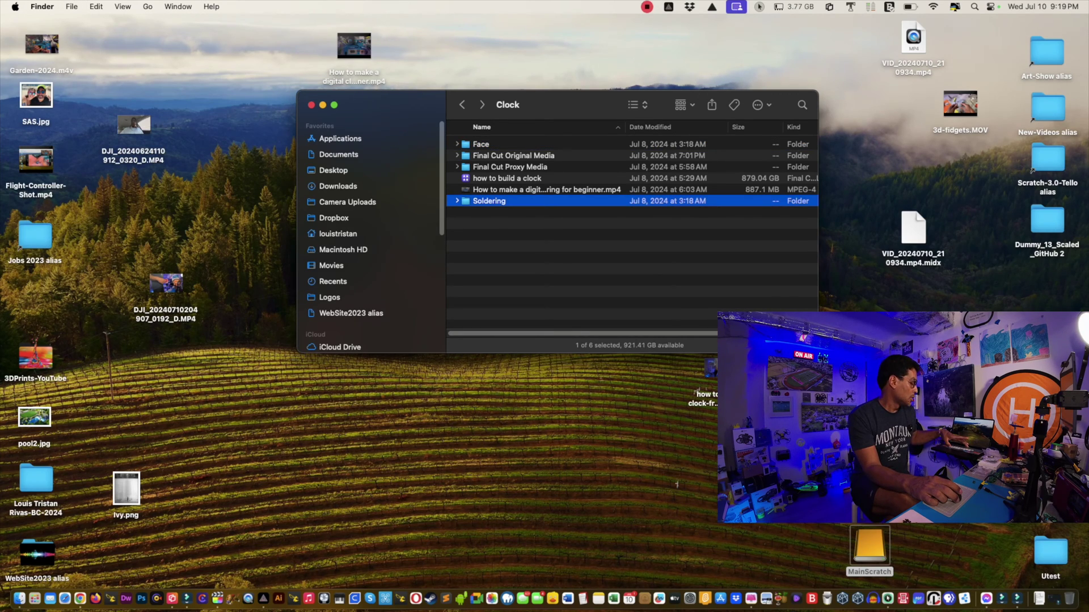
pyautogui.press('super+i')
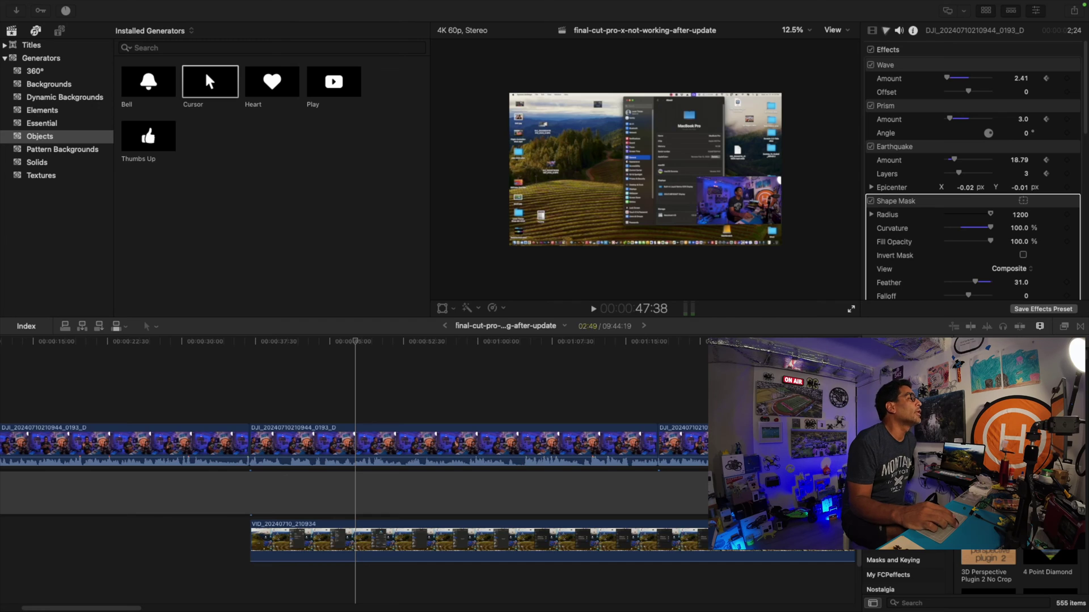
# - Switch to Final Cut Pro and open its Import settings
pyautogui.press('super+Tab')
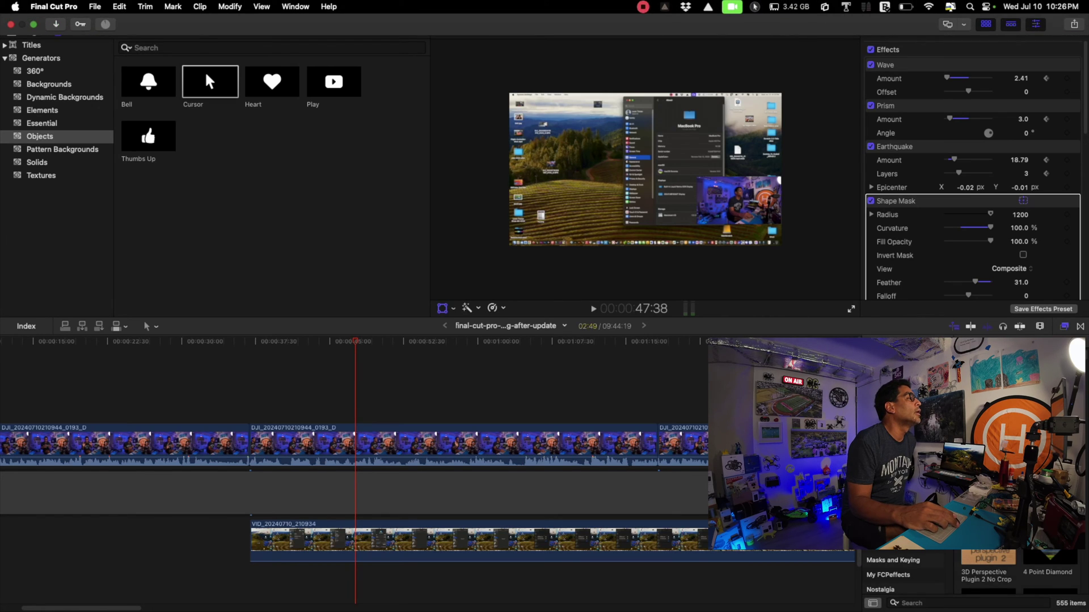
pyautogui.click(54, 7)
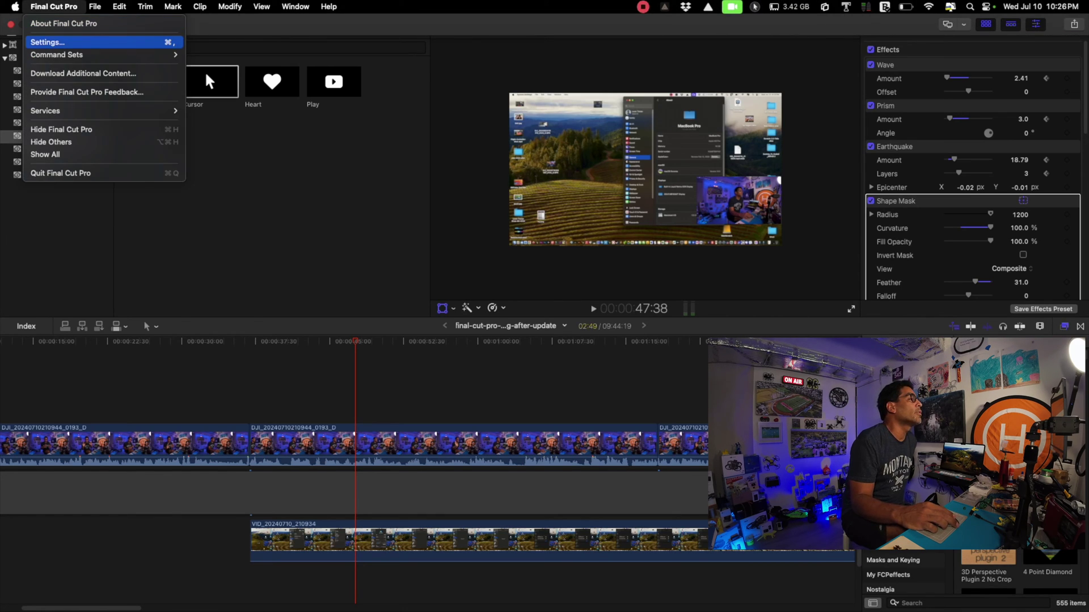
pyautogui.click(48, 42)
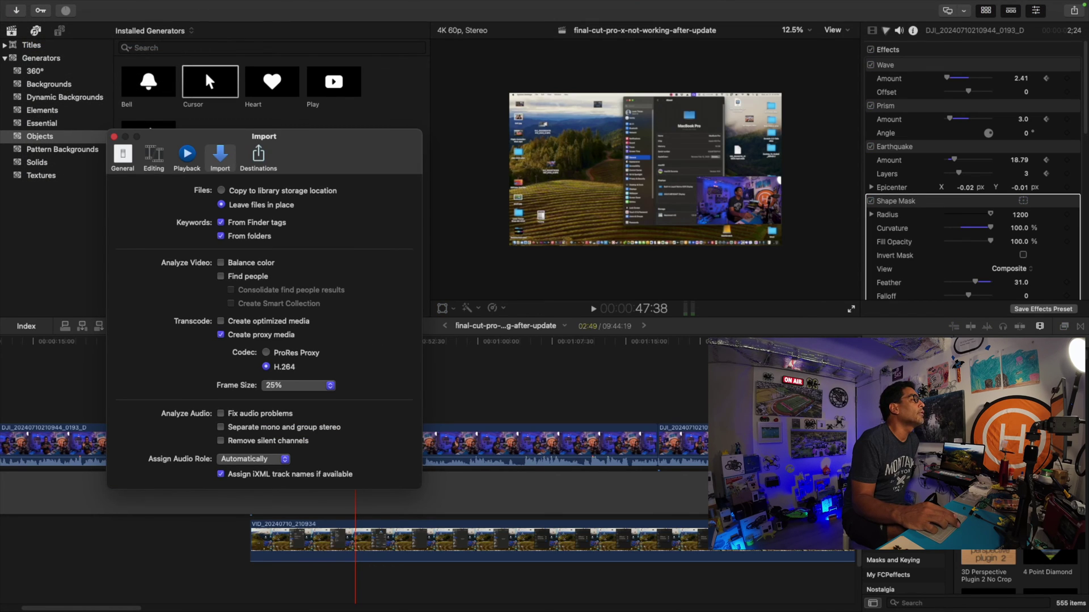
pyautogui.click(95, 6)
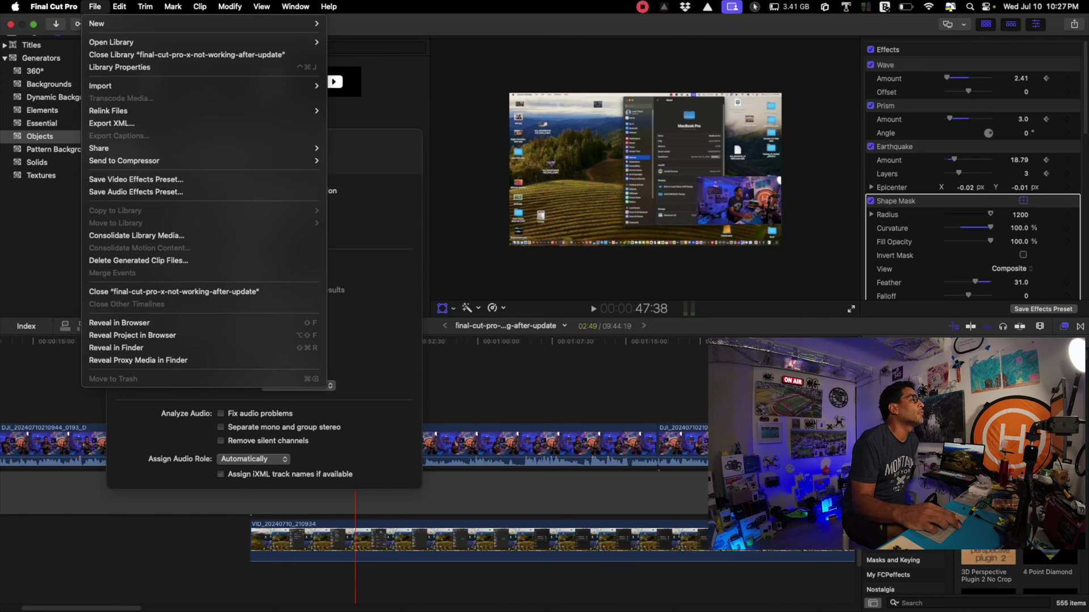
pyautogui.click(95, 6)
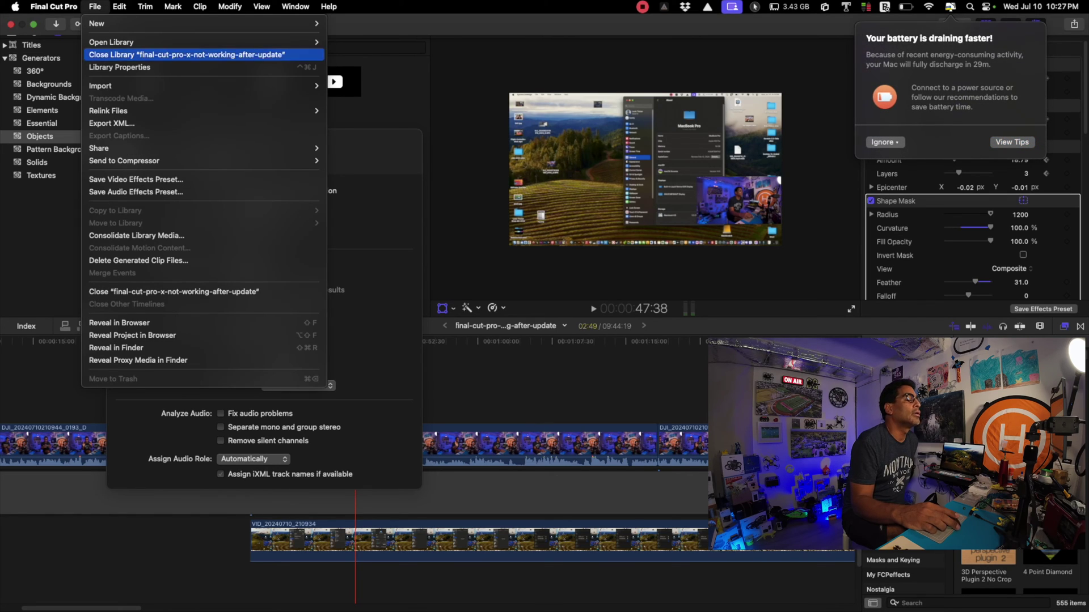
pyautogui.press('Escape')
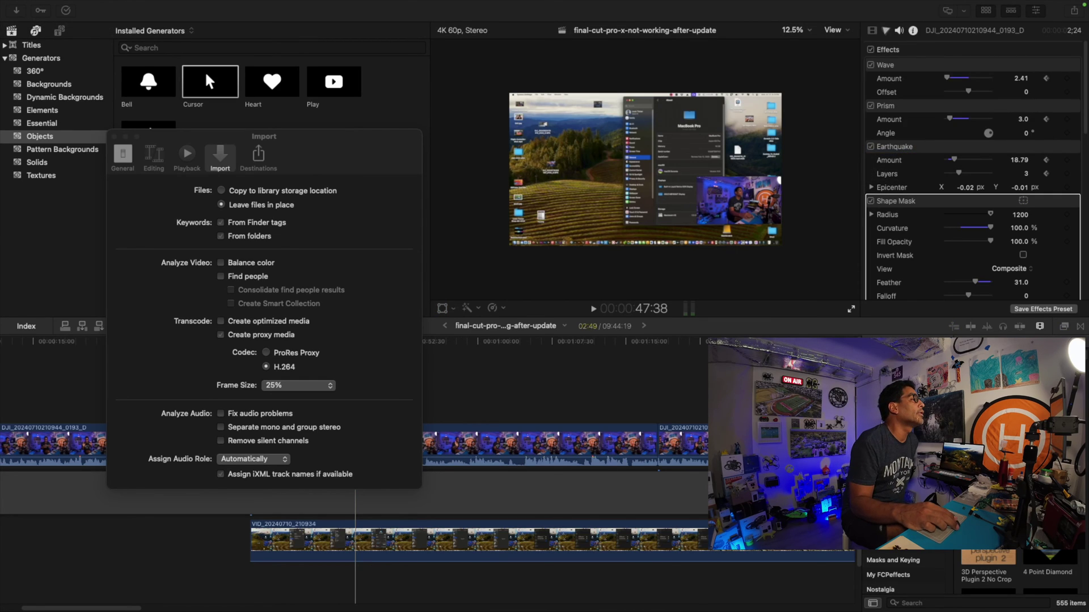
pyautogui.click(95, 7)
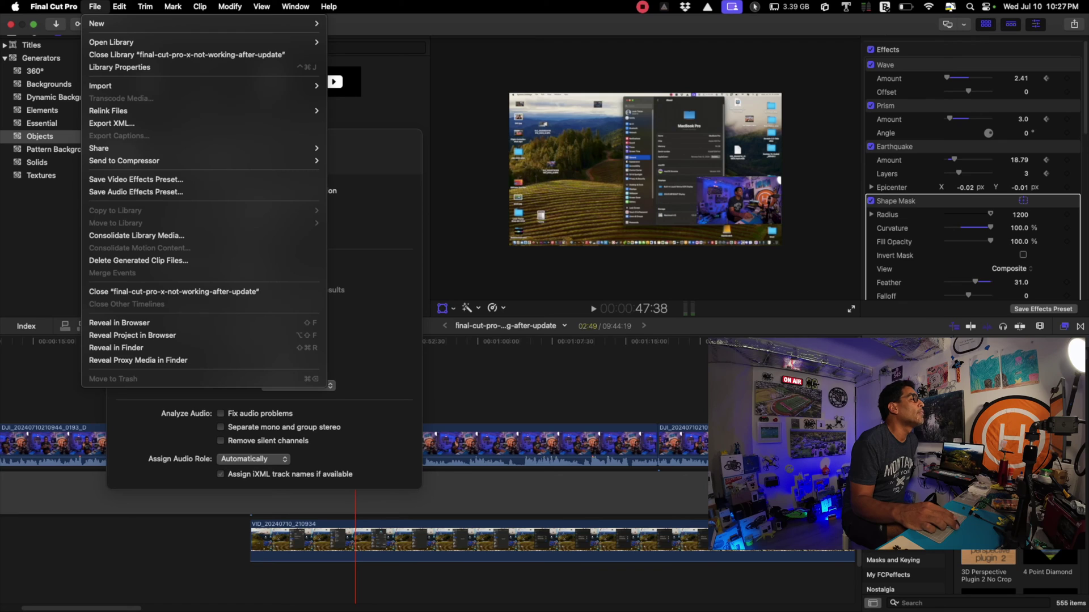
# - Return to the Import settings and view the frame size choices for proxy media, then dismiss the list
pyautogui.moveTo(54, 6)
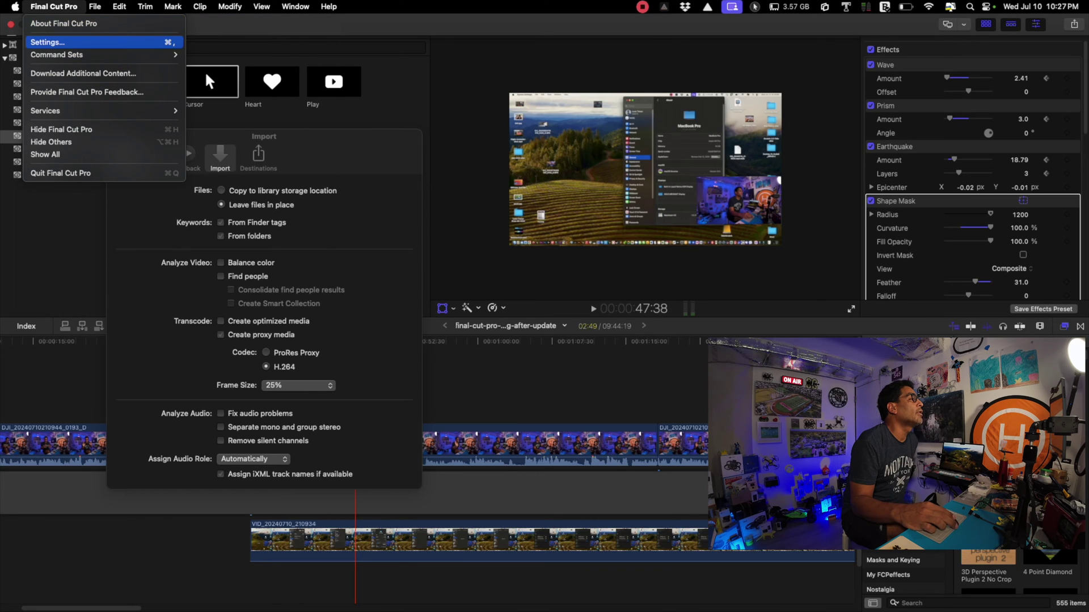
pyautogui.click(48, 43)
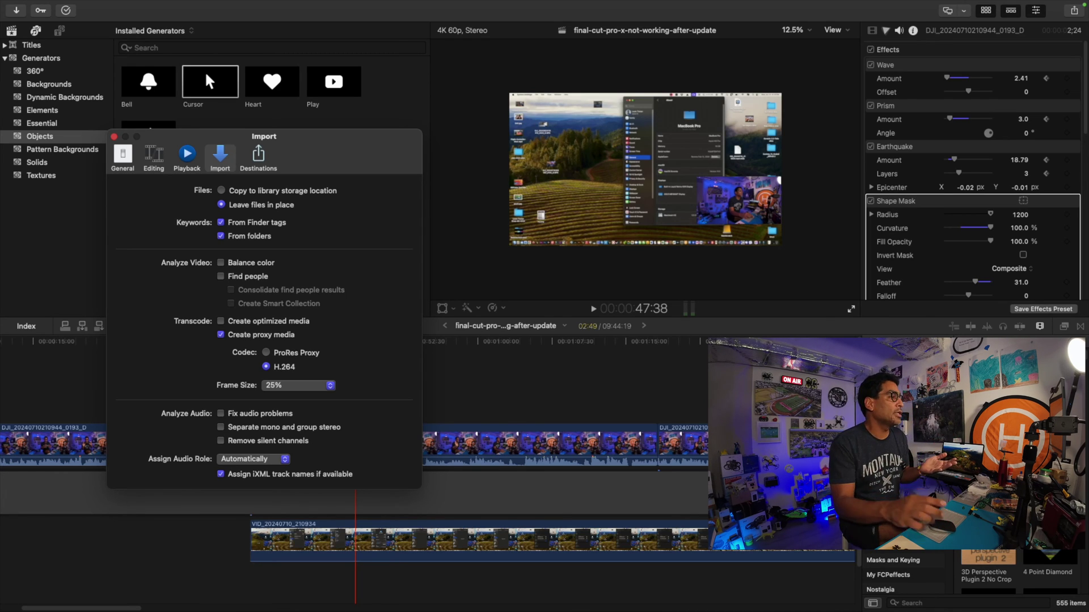
pyautogui.click(298, 386)
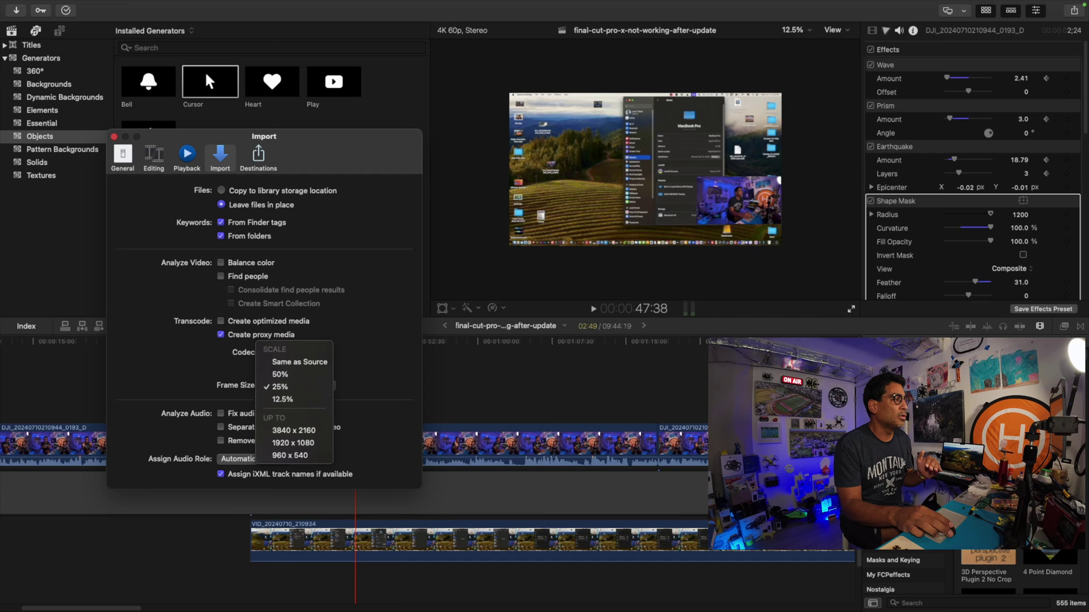
pyautogui.press('Escape')
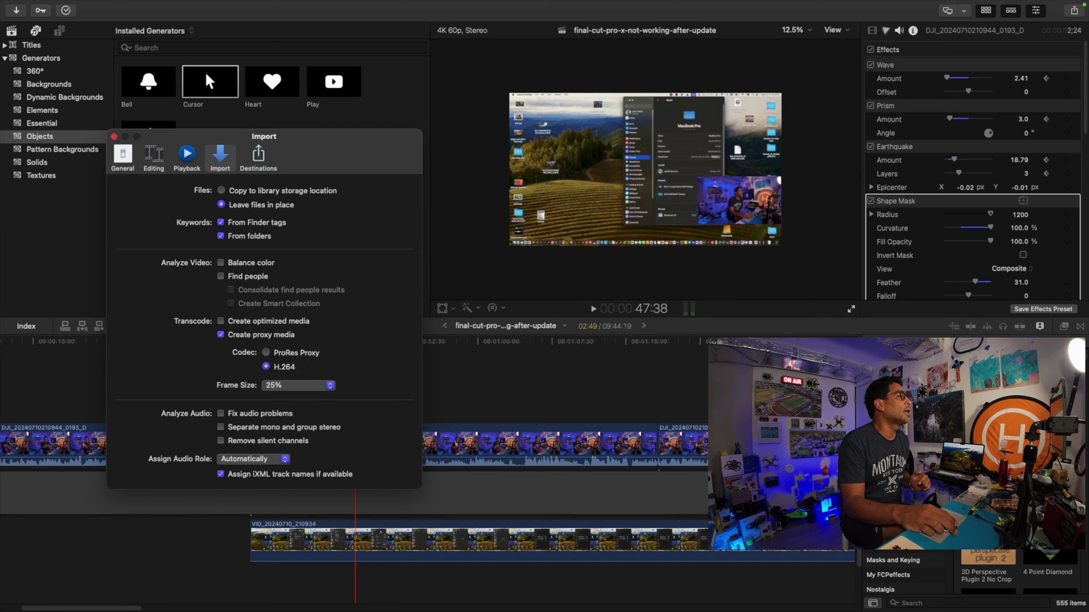
# - Close the Import settings, try to share the project with the Apple Devices 4K destination, and cancel the export
pyautogui.click(114, 137)
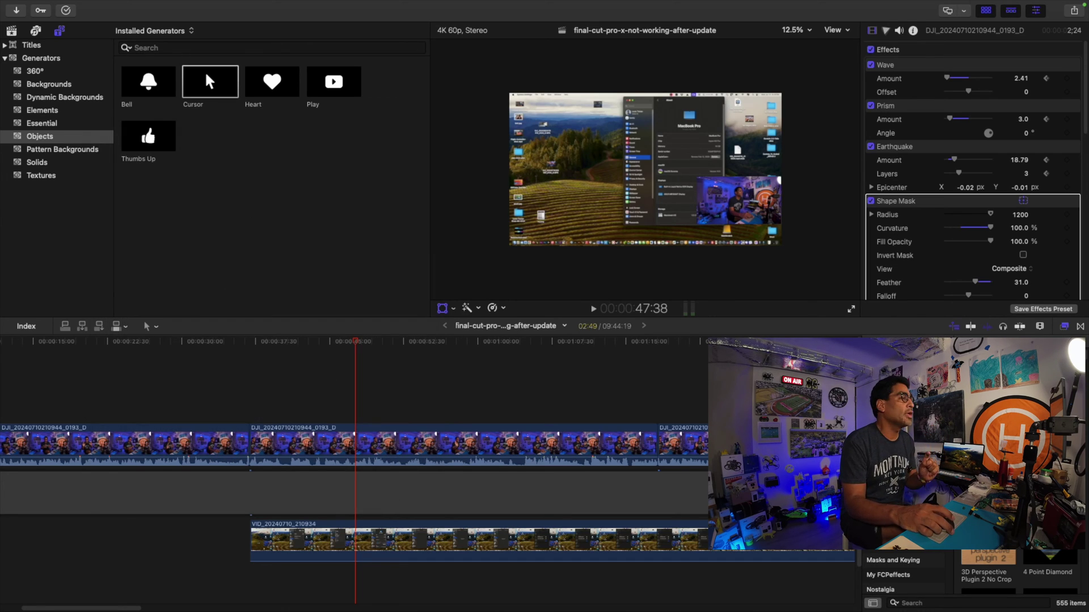
pyautogui.moveTo(54, 4)
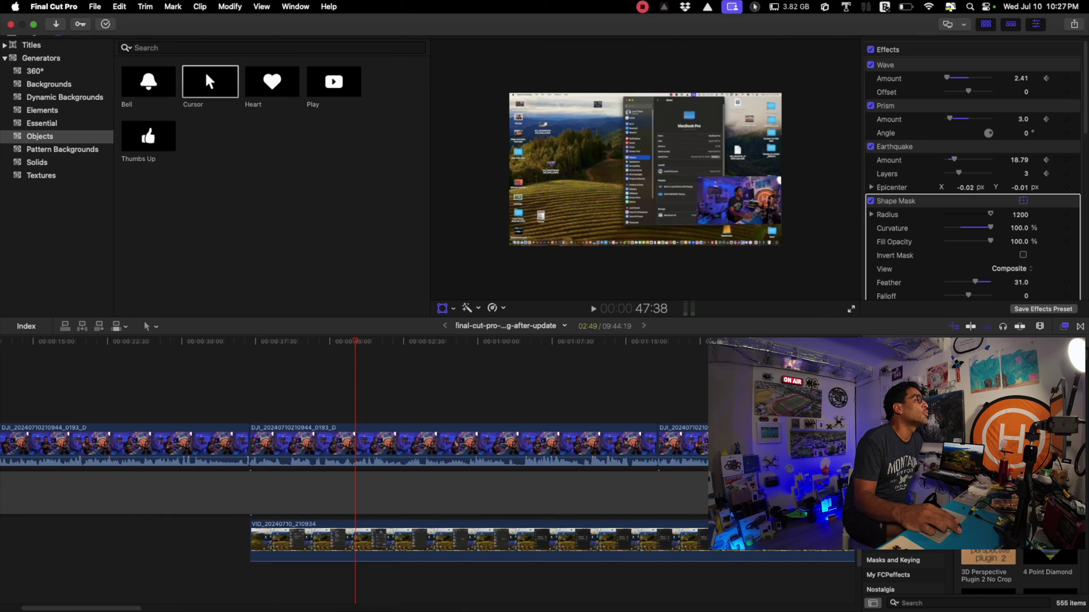
pyautogui.click(94, 6)
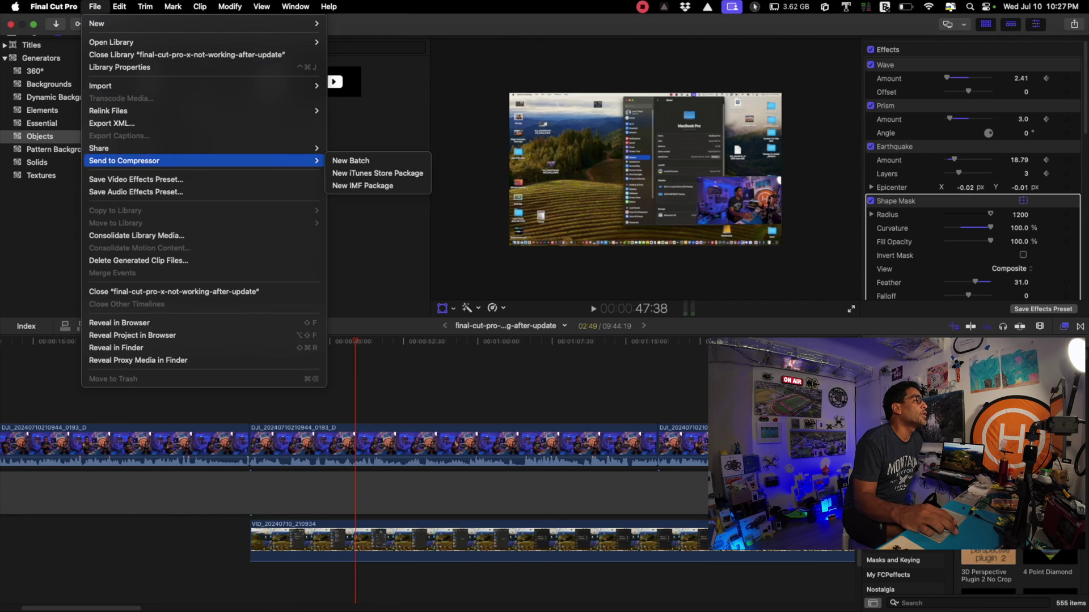
pyautogui.moveTo(170, 148)
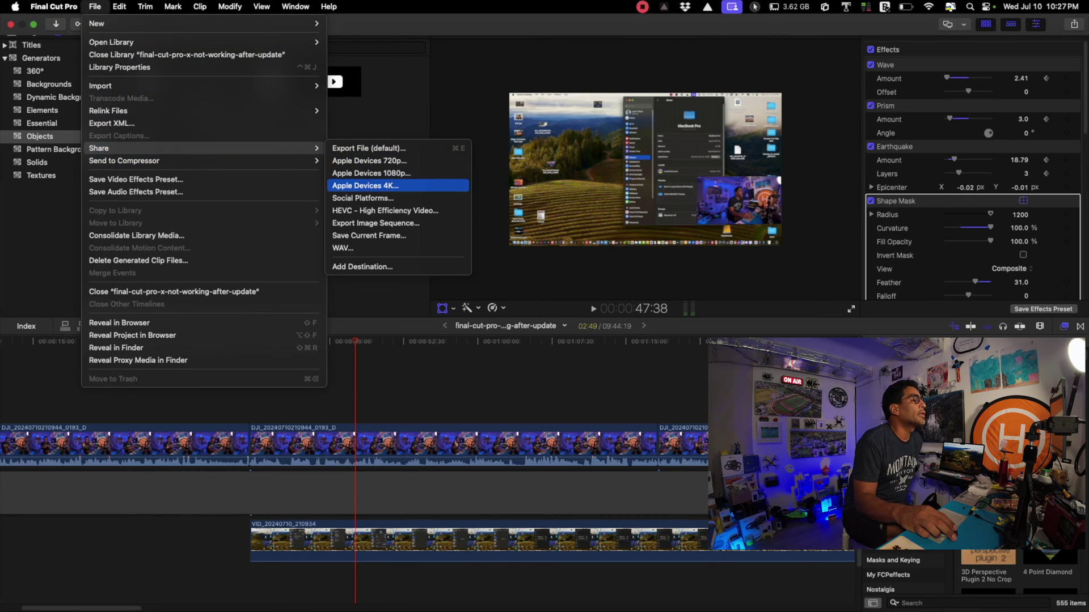
pyautogui.click(366, 185)
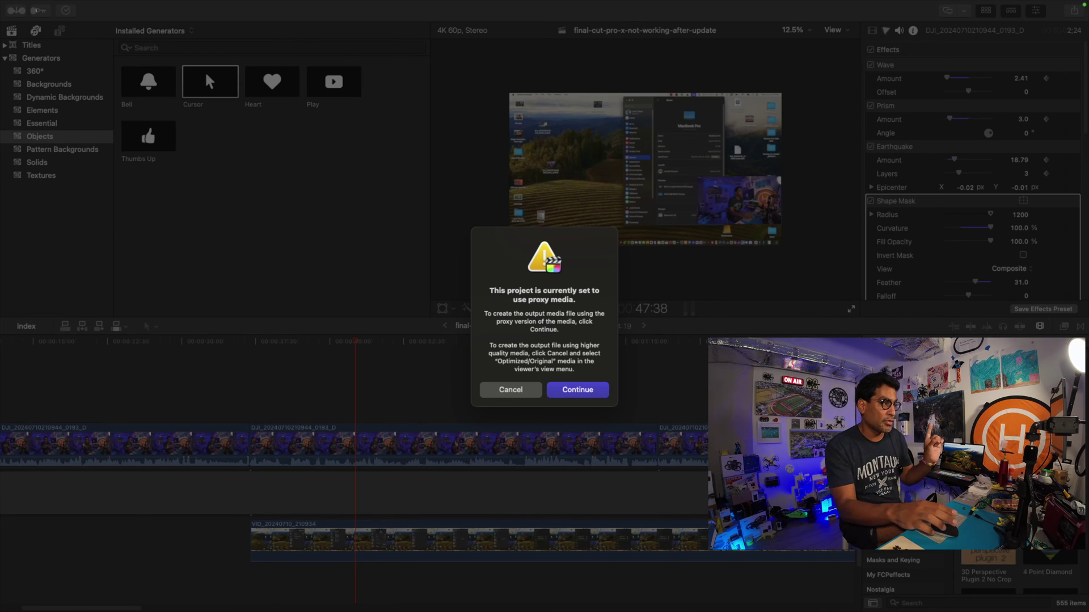
pyautogui.click(511, 390)
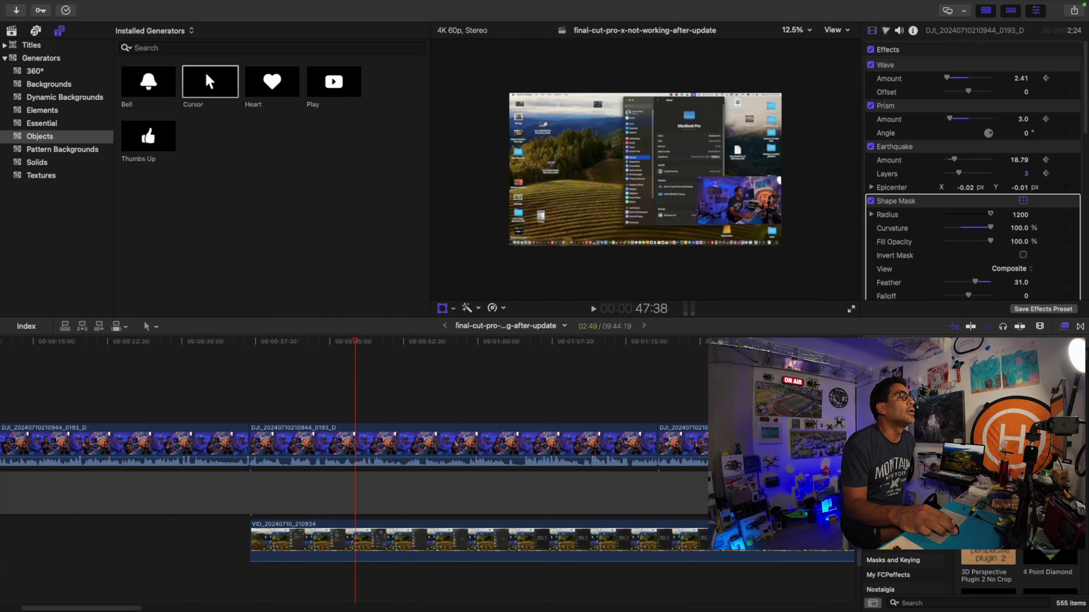
# - Set the viewer's media playback to Optimized/Original
pyautogui.click(836, 30)
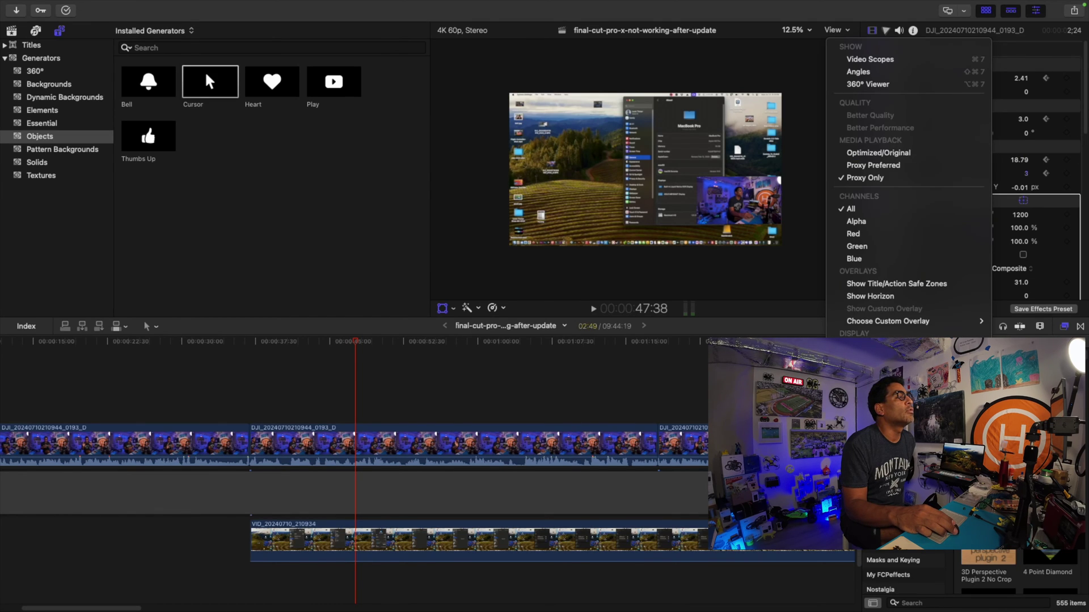
pyautogui.press('Down')
pyautogui.press('Down')
pyautogui.press('Down')
pyautogui.press('Down')
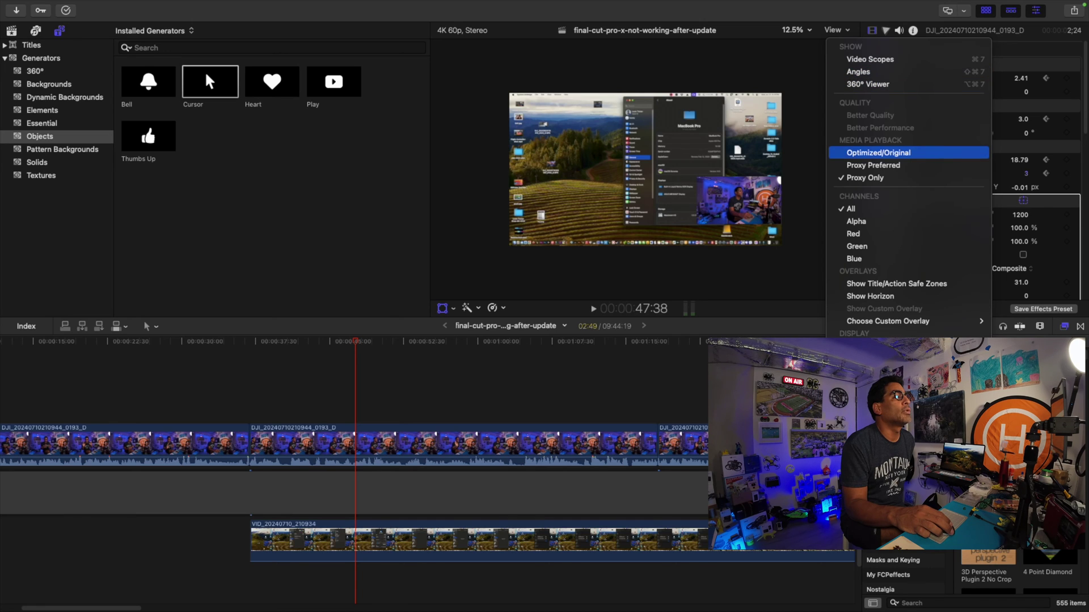
pyautogui.press('Return')
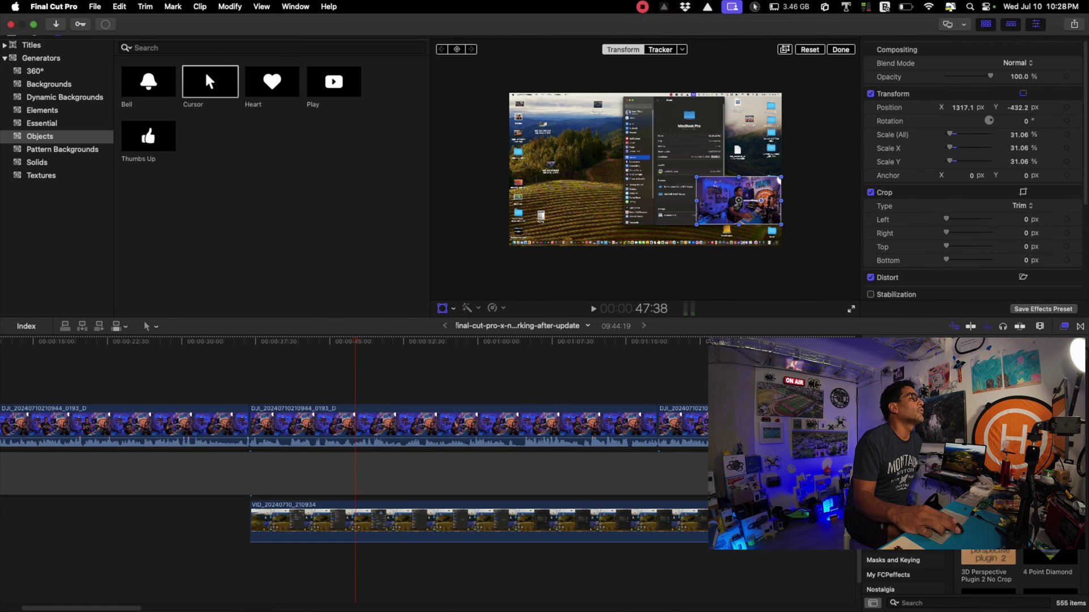
pyautogui.click(94, 6)
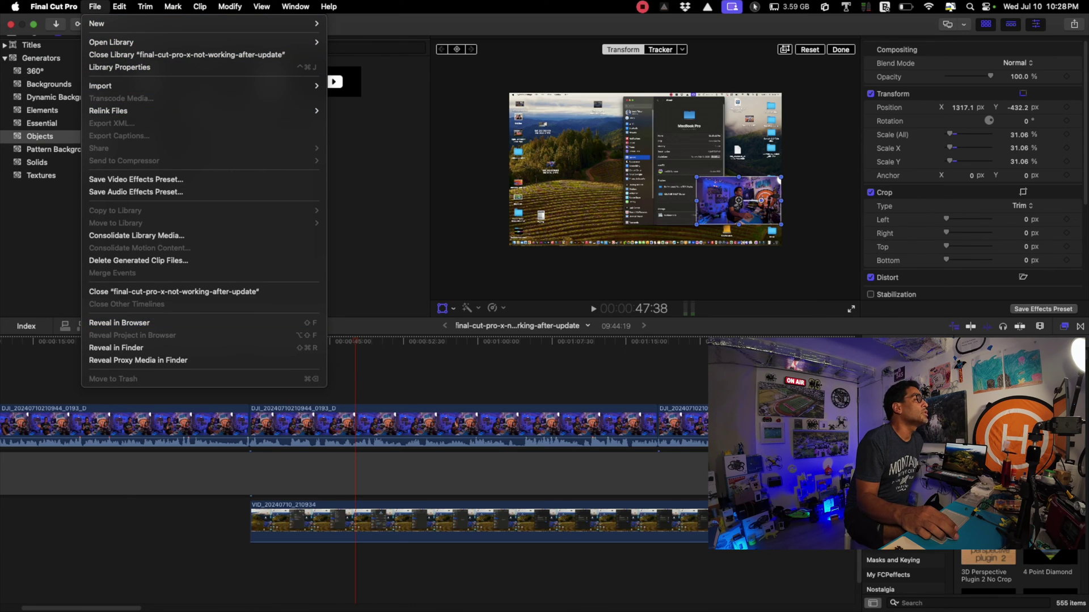
pyautogui.click(189, 367)
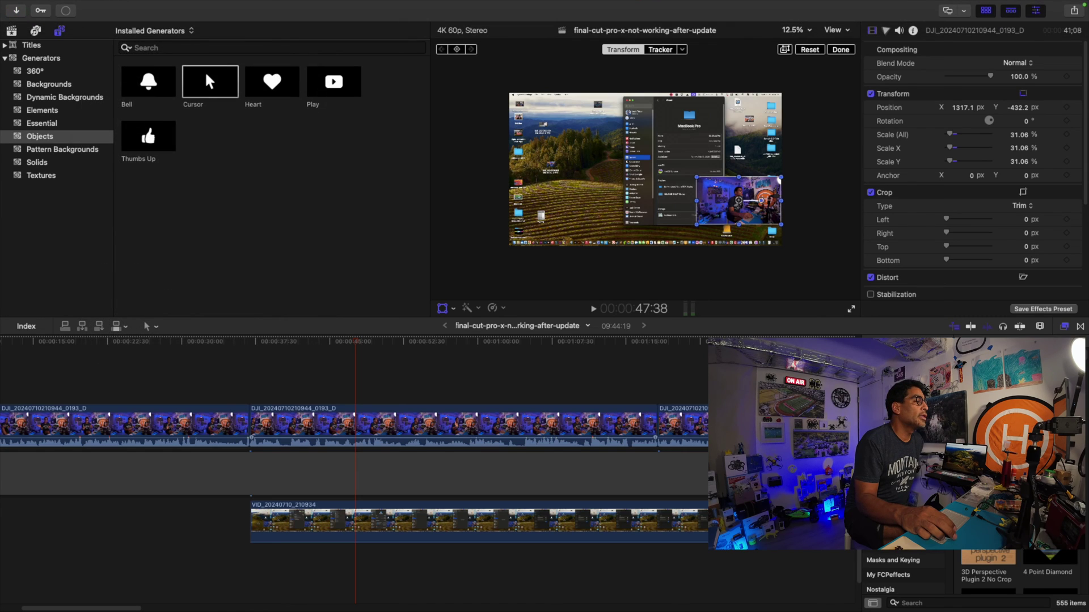
pyautogui.click(210, 425)
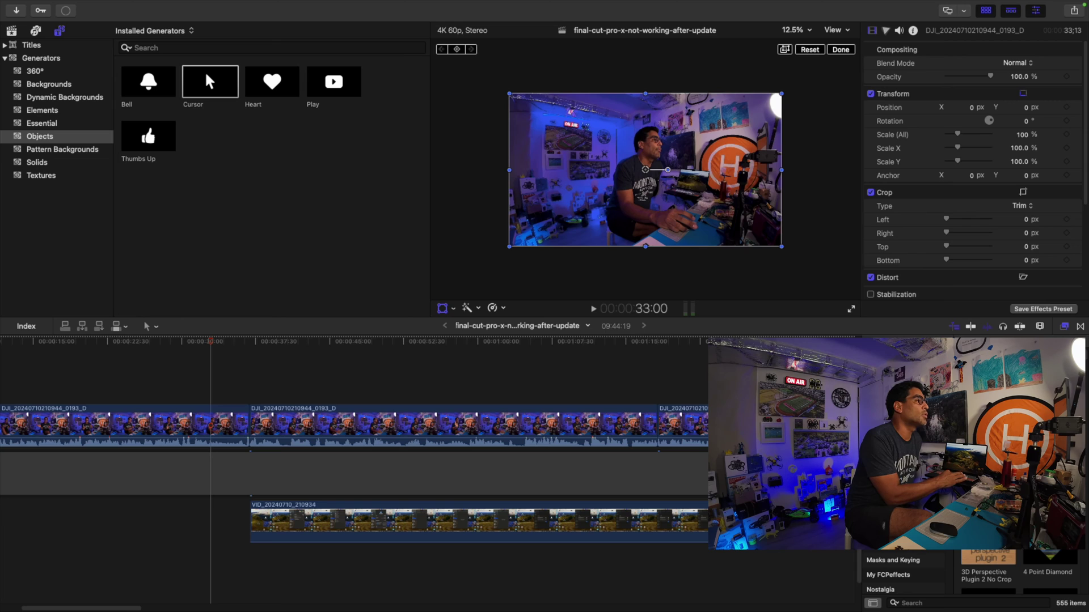
pyautogui.click(215, 374)
pyautogui.click(215, 426)
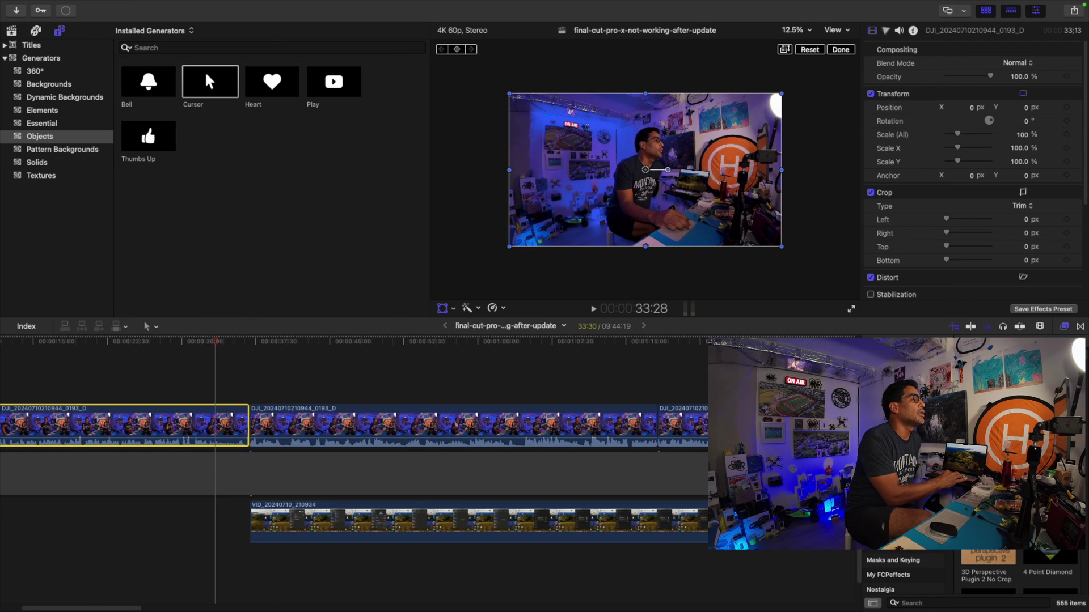
pyautogui.click(210, 374)
pyautogui.click(211, 425)
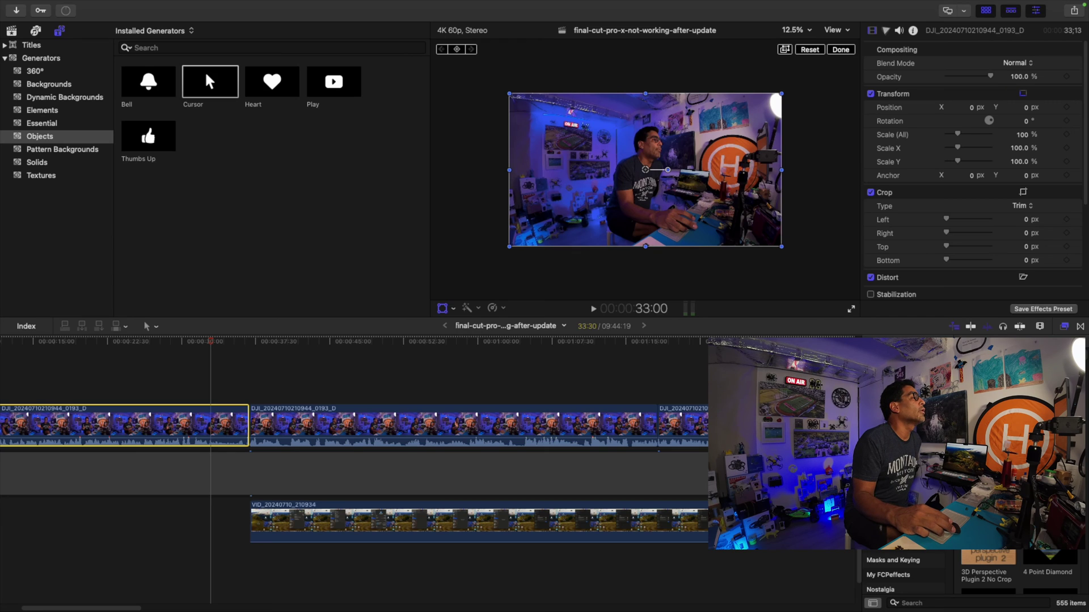
# - Export the final-cut-pro-x-not-working-after-update project from the library browser for Apple Devices 4K, checking its settings and saving it to the Desktop
pyautogui.click(11, 31)
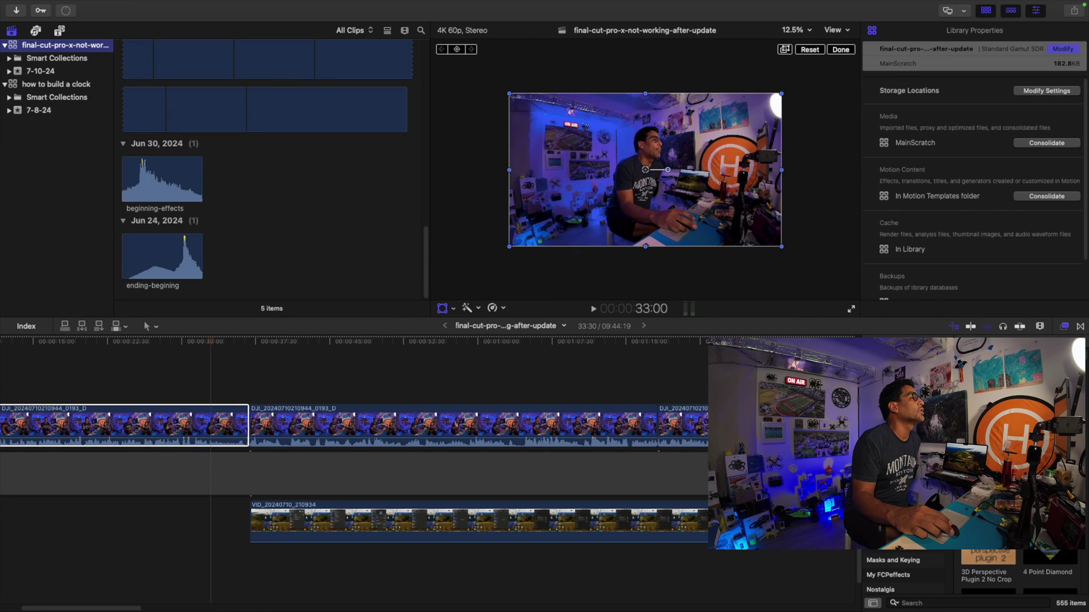
pyautogui.click(154, 91)
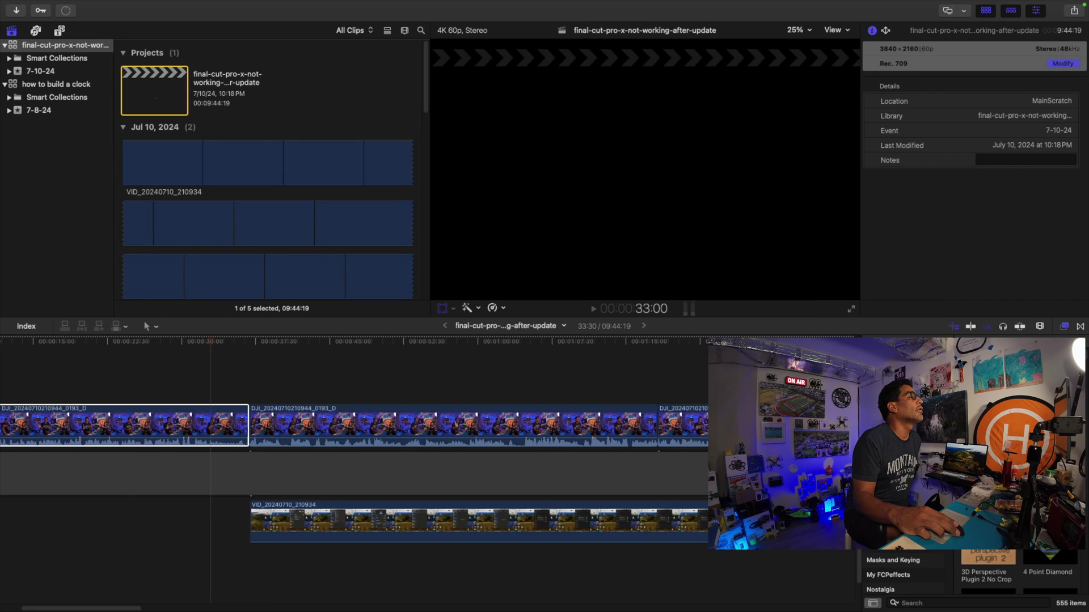
pyautogui.click(95, 7)
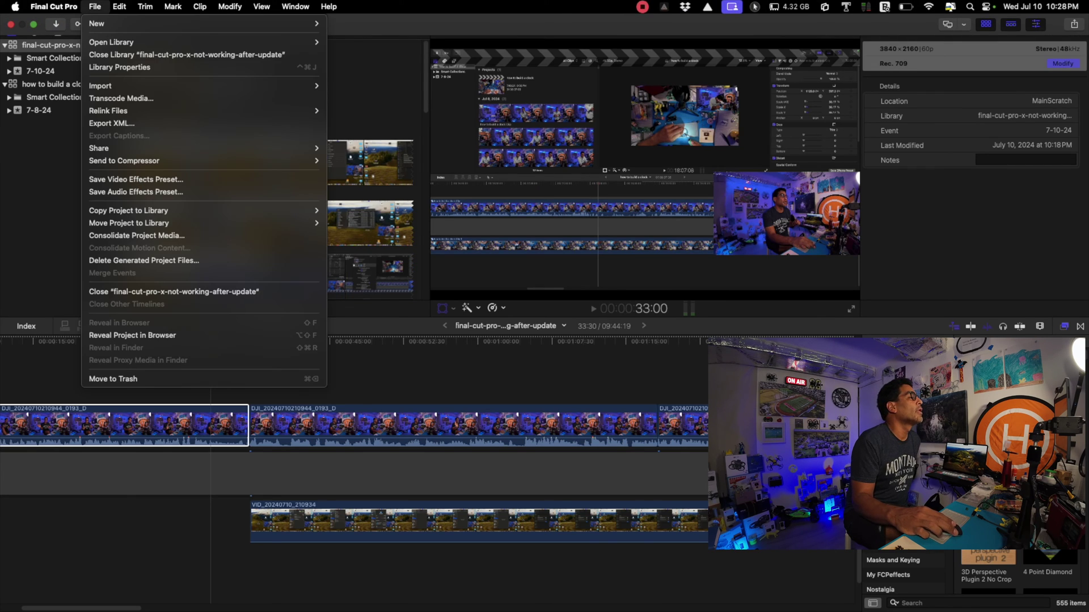
pyautogui.moveTo(113, 148)
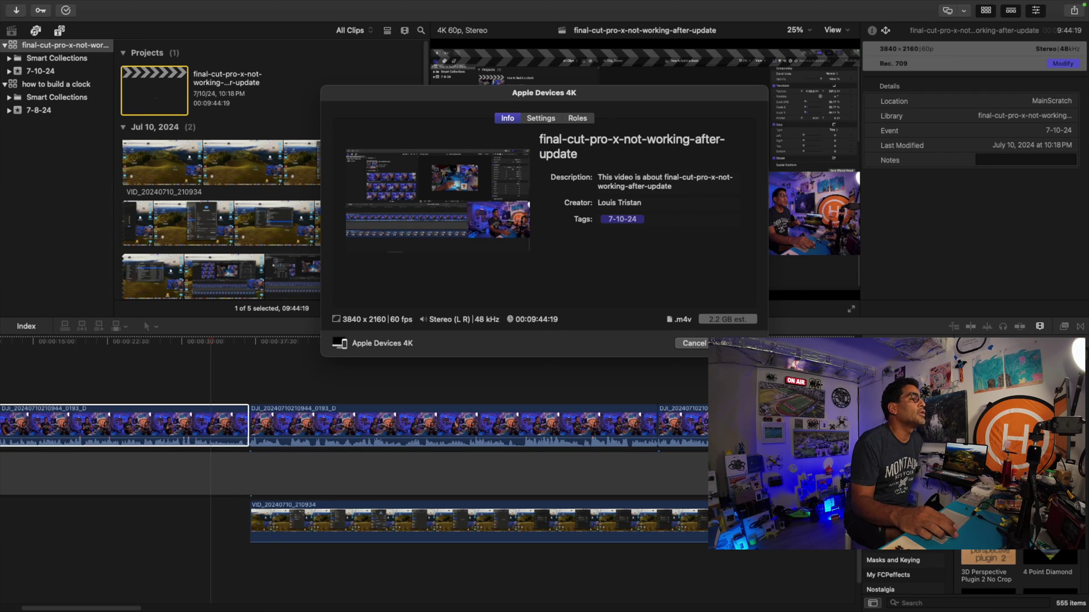
pyautogui.click(540, 118)
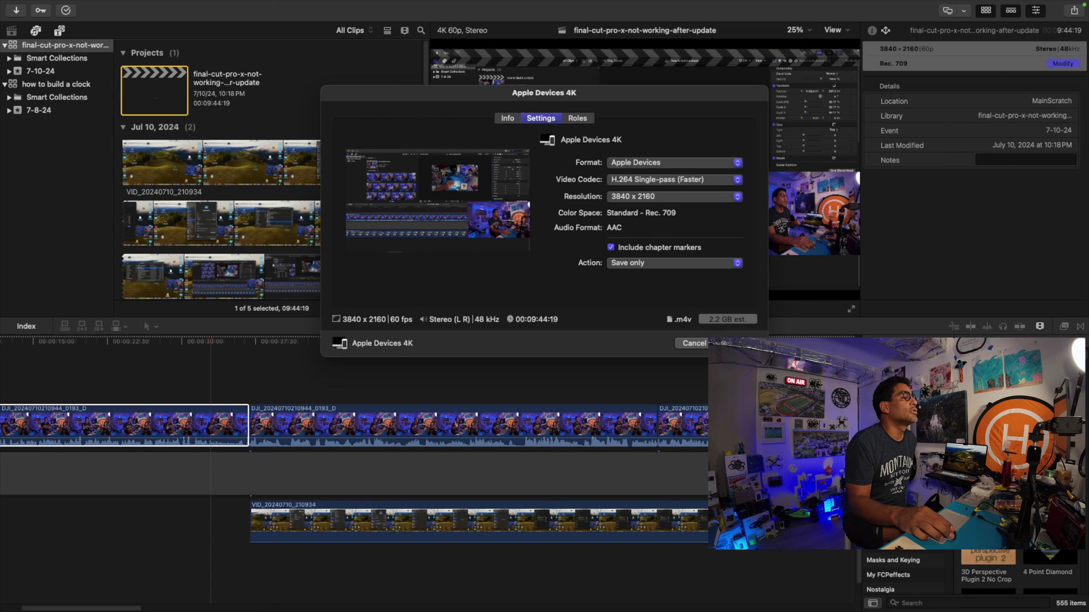
pyautogui.press('Return')
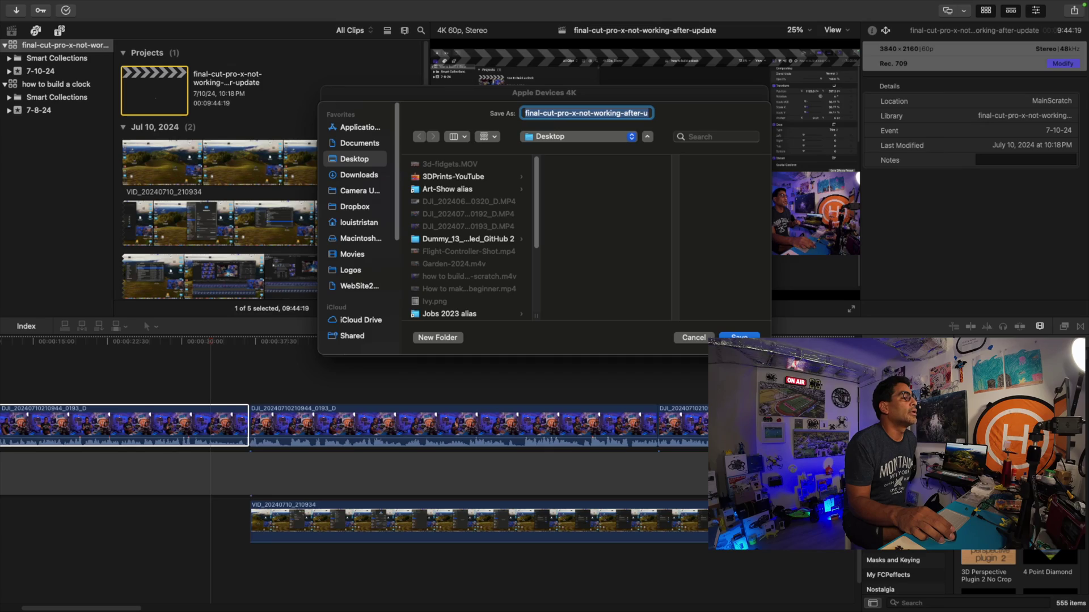
pyautogui.press('Return')
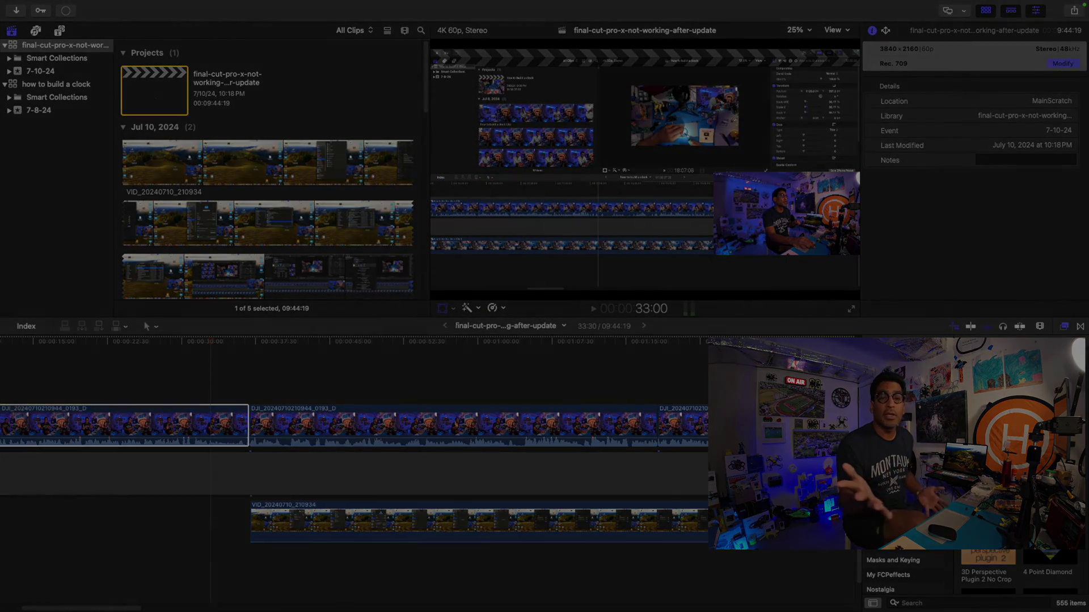